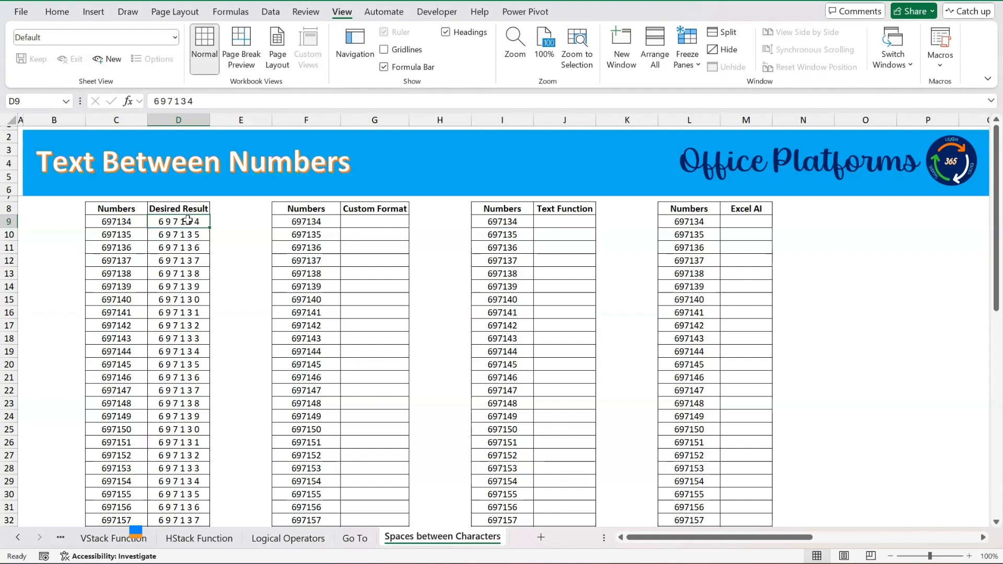
# Compare the original numbers in column C with the spaced digits in the Desired Result column.
pyautogui.press('Left')
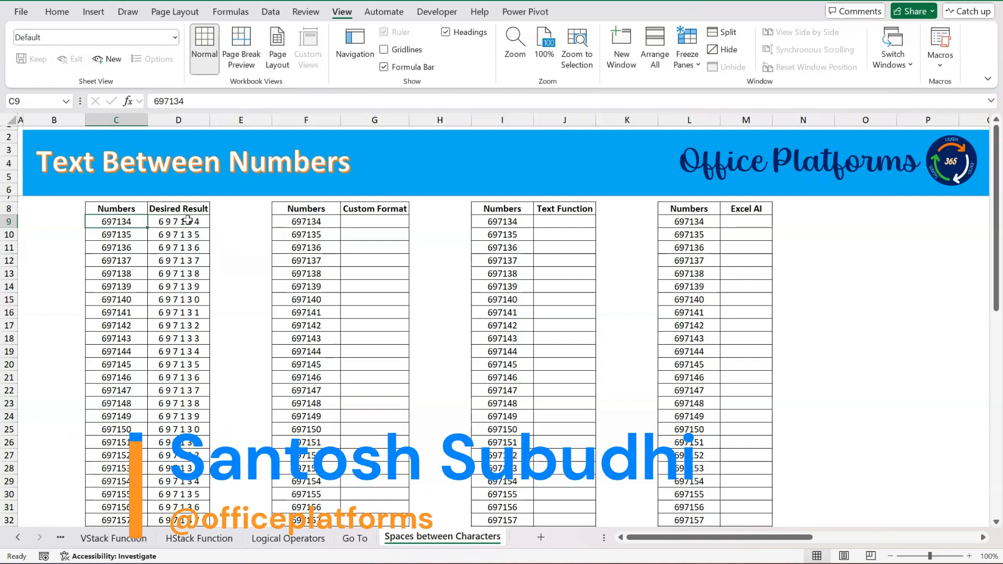
pyautogui.press('Down')
pyautogui.press('Up')
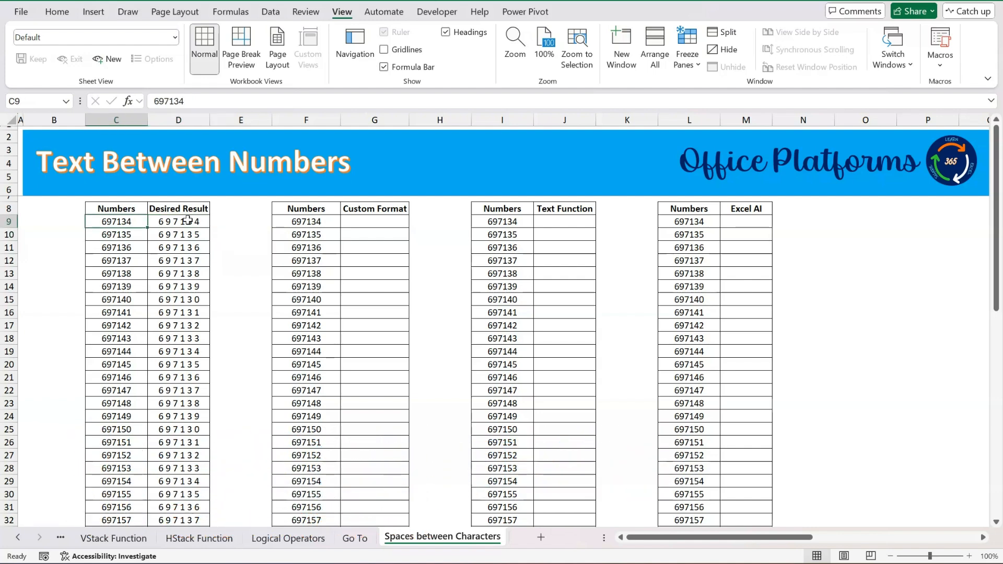
pyautogui.hotkey('ctrl', 'shift', 'Down')
pyautogui.hotkey('ctrl', 'shift', 'Up')
pyautogui.press('Right')
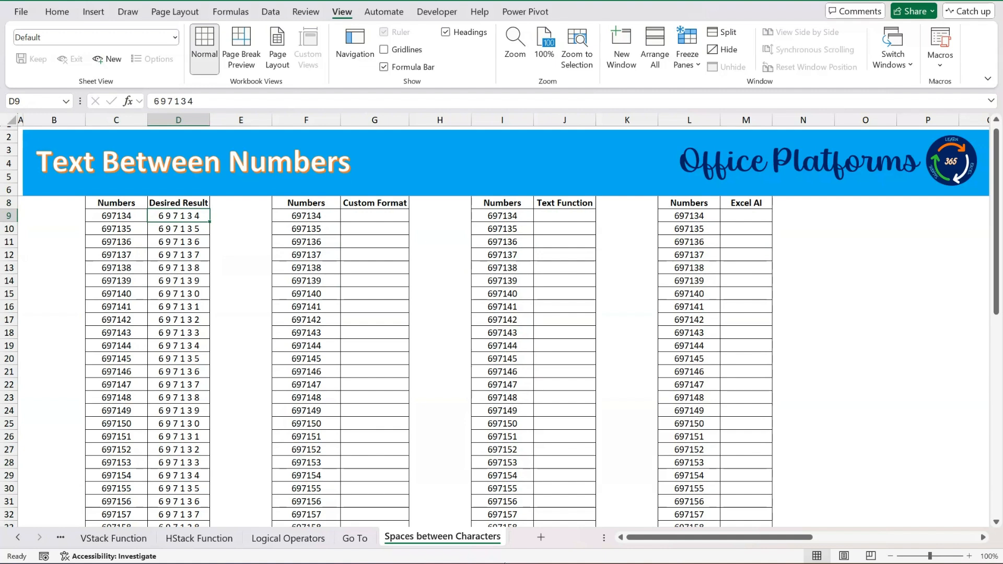
pyautogui.press('Left')
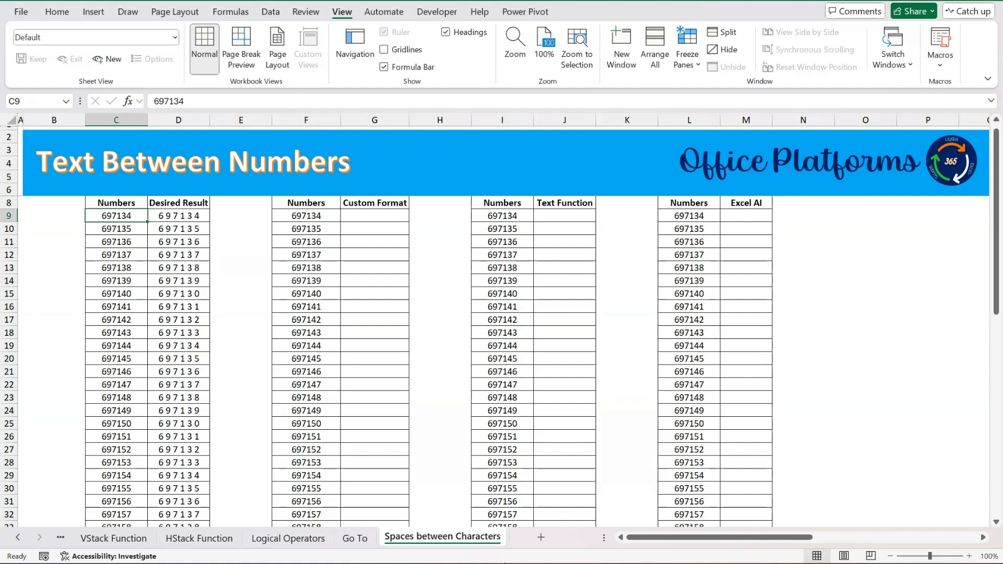
pyautogui.press('Right')
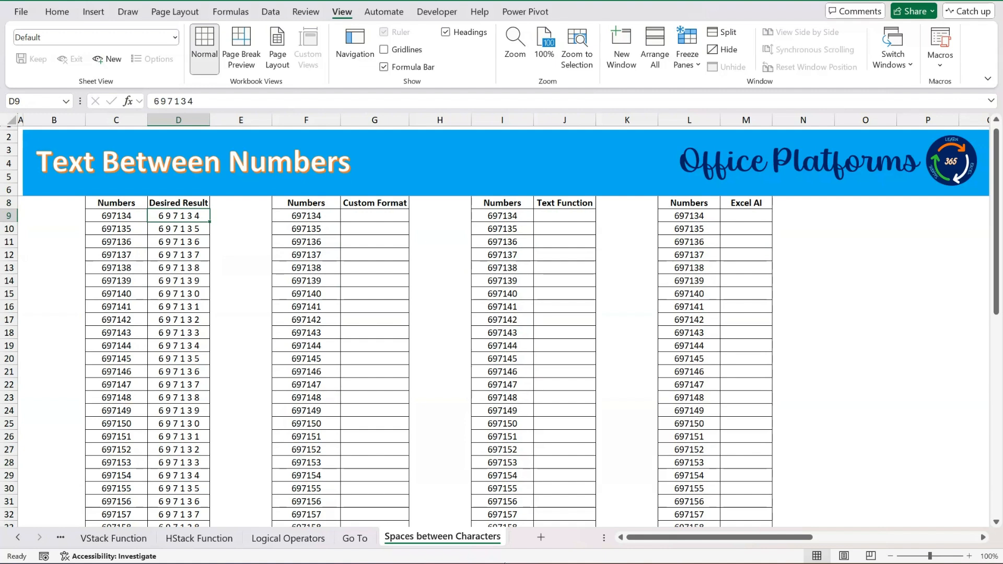
# Review the Custom Format and Text Function columns set up for the different methods.
pyautogui.press('Right')
pyautogui.press('Right')
pyautogui.press('Right')
pyautogui.press('Up')
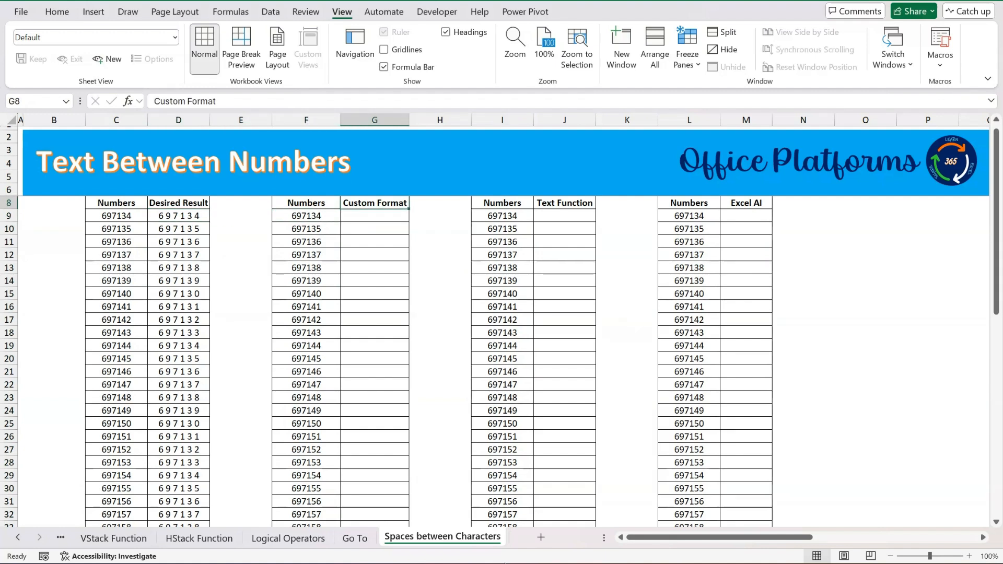
pyautogui.press('Right')
pyautogui.press('Right')
pyautogui.press('Right')
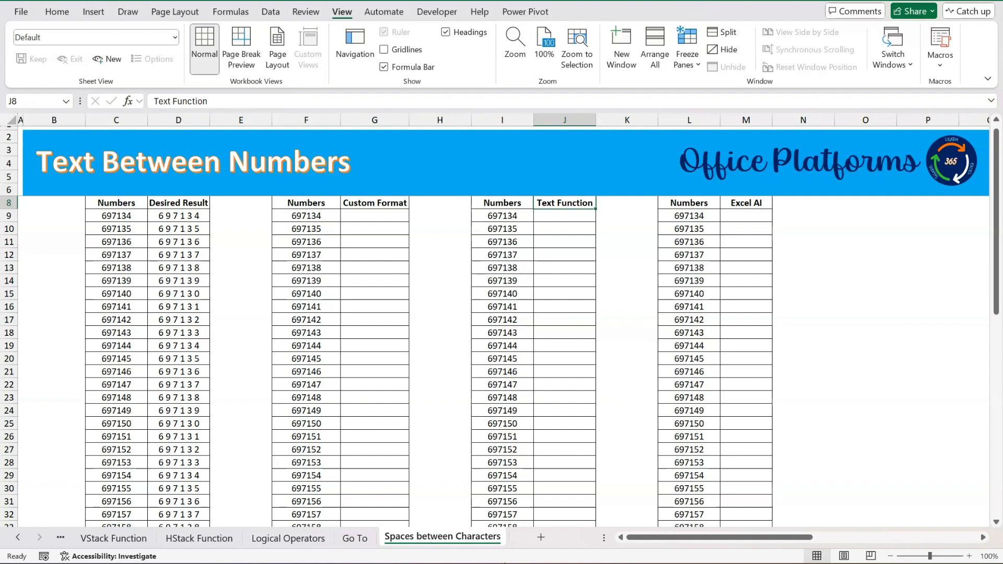
pyautogui.press('Left')
pyautogui.press('Left')
pyautogui.press('Left')
pyautogui.press('Down')
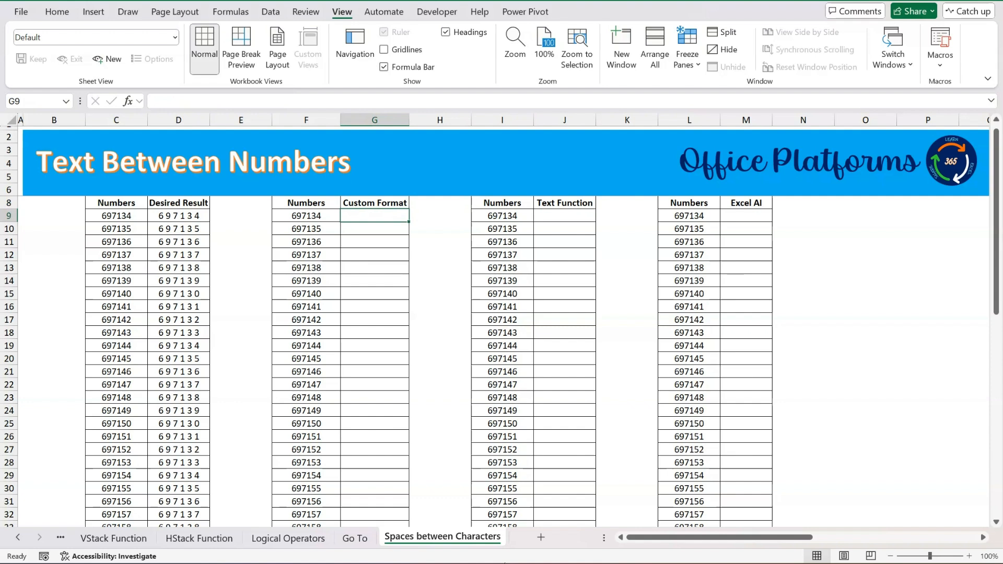
# Enter the formula =F9 in the first cell of the Custom Format column, G9.
pyautogui.press('Left')
pyautogui.press('Left')
pyautogui.press('Left')
pyautogui.press('Right')
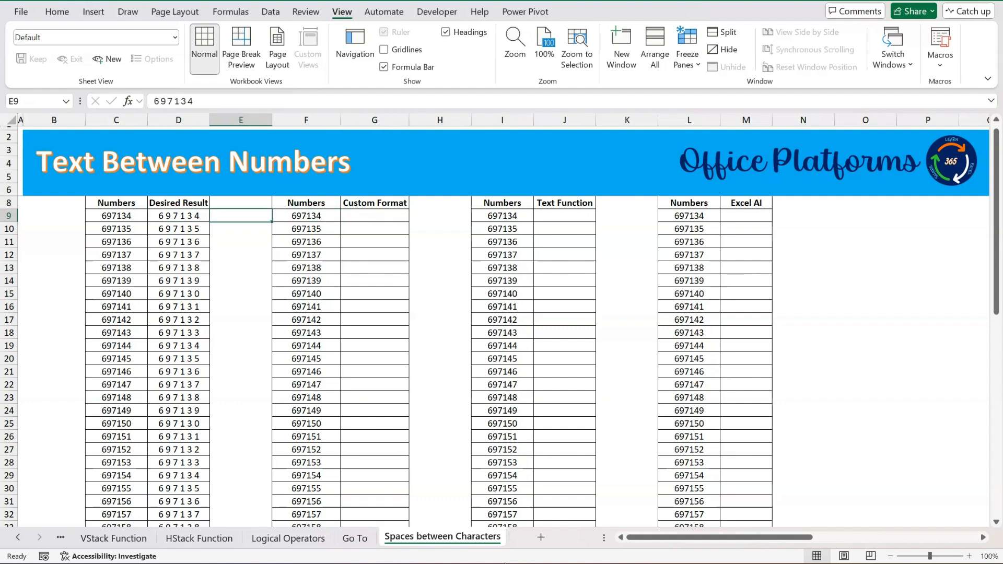
pyautogui.press('Right')
pyautogui.press('Right')
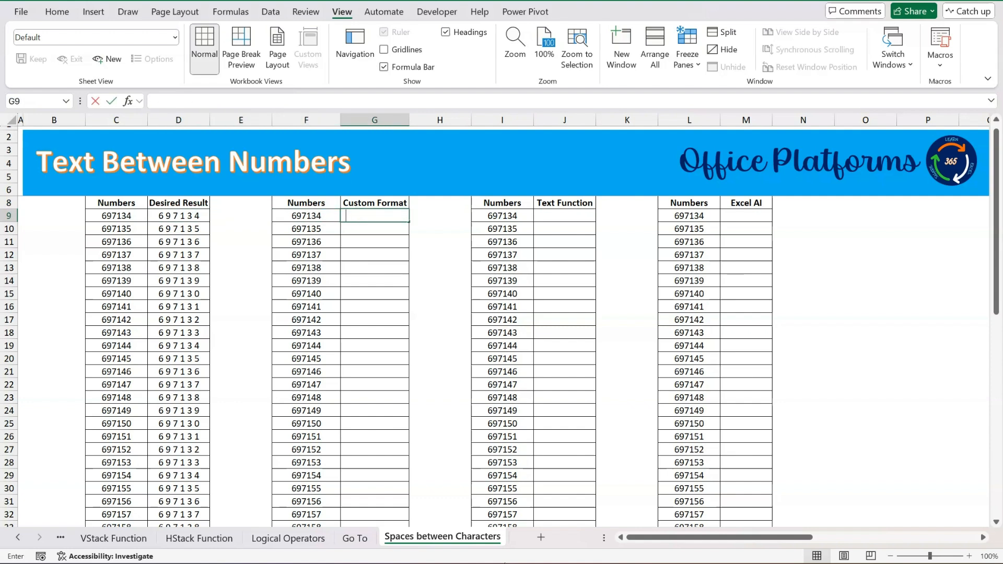
pyautogui.write('=')
pyautogui.press('Left')
pyautogui.press('Return')
# Fill the G9 formula down the Custom Format column through G58.
pyautogui.press('Left')
pyautogui.hotkey('ctrl', 'Down')
pyautogui.press('Right')
pyautogui.hotkey('ctrl', 'shift', 'Up')
pyautogui.hotkey('ctrl', 'd')
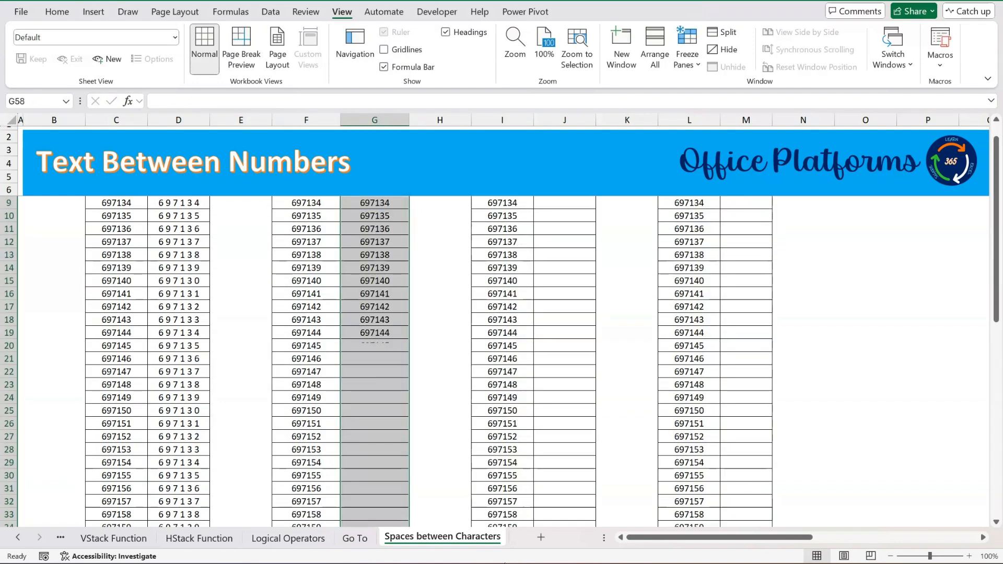
# Open the cell formatting settings for G9:G58 and choose the Custom number category.
pyautogui.hotkey('ctrl', 'Up')
pyautogui.press('Down')
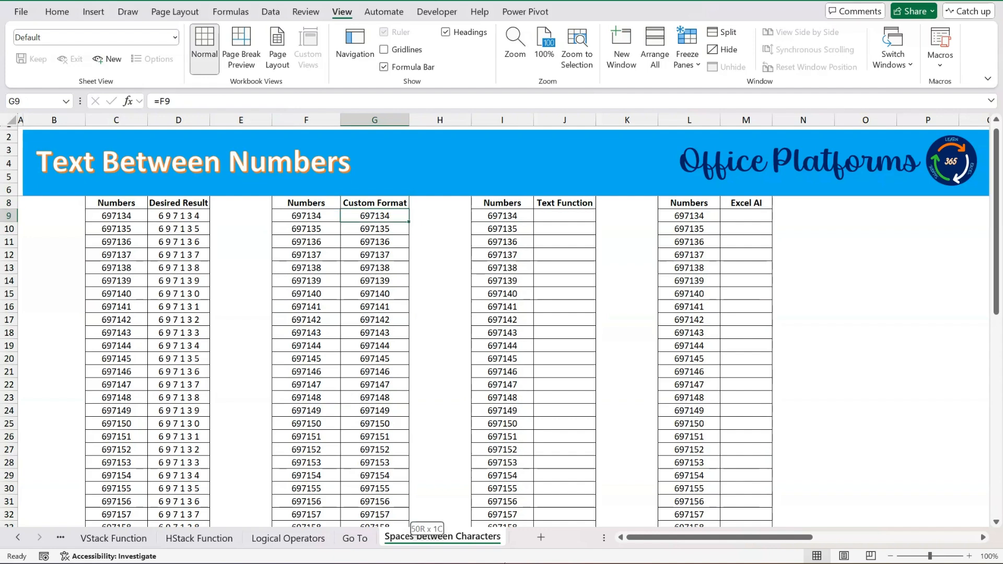
pyautogui.hotkey('ctrl', 'shift', 'Down')
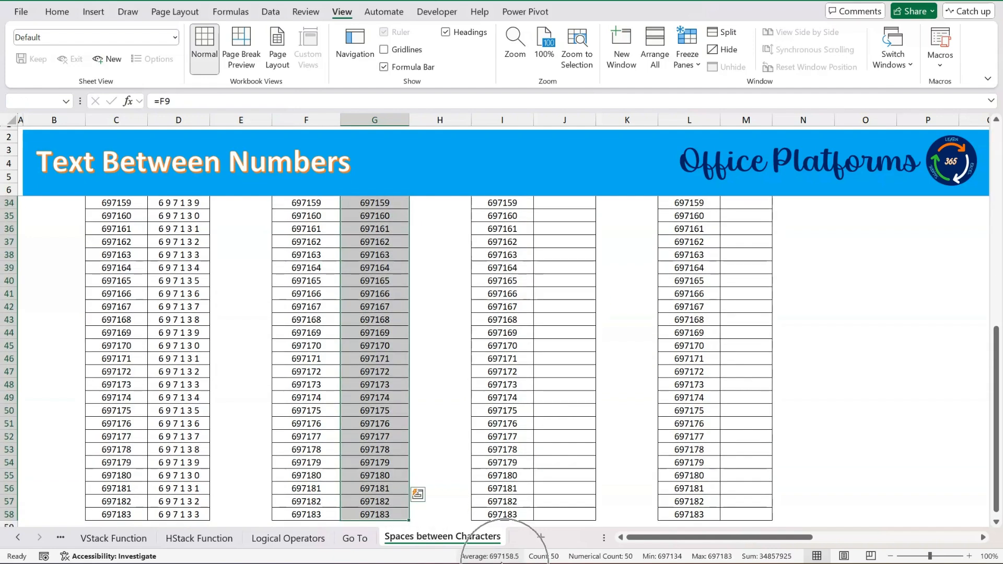
pyautogui.click(418, 494)
pyautogui.rightClick(363, 223)
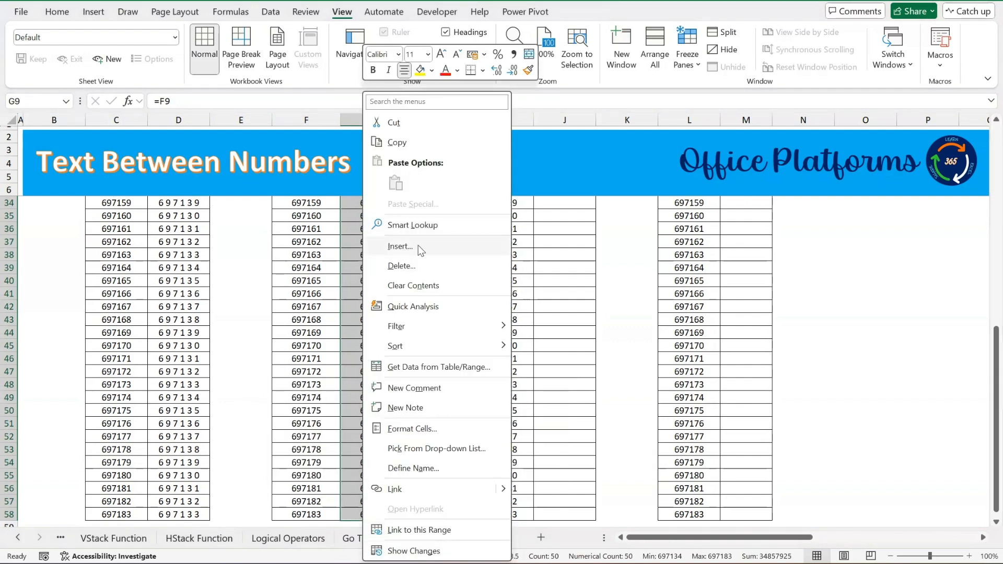
pyautogui.click(435, 430)
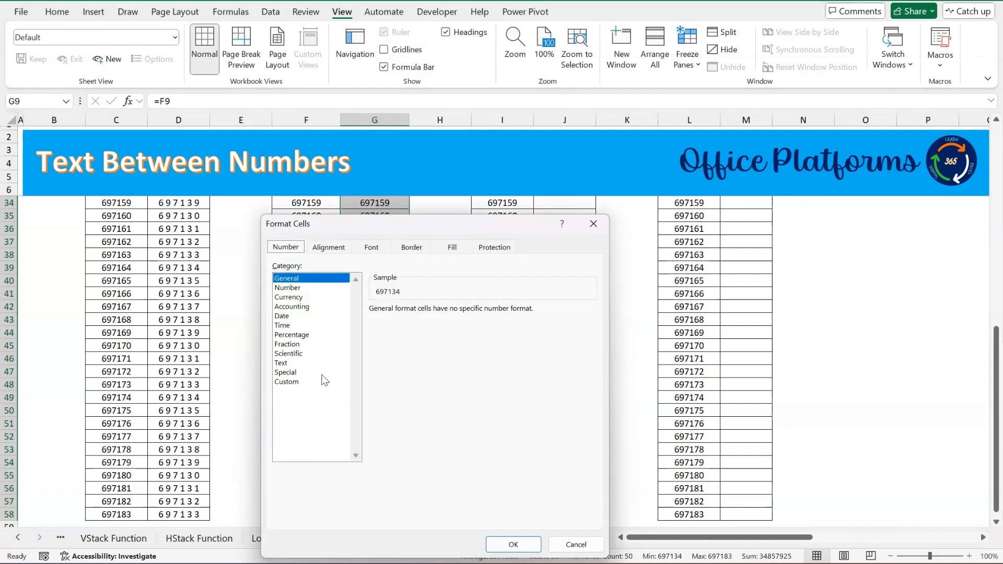
pyautogui.click(297, 383)
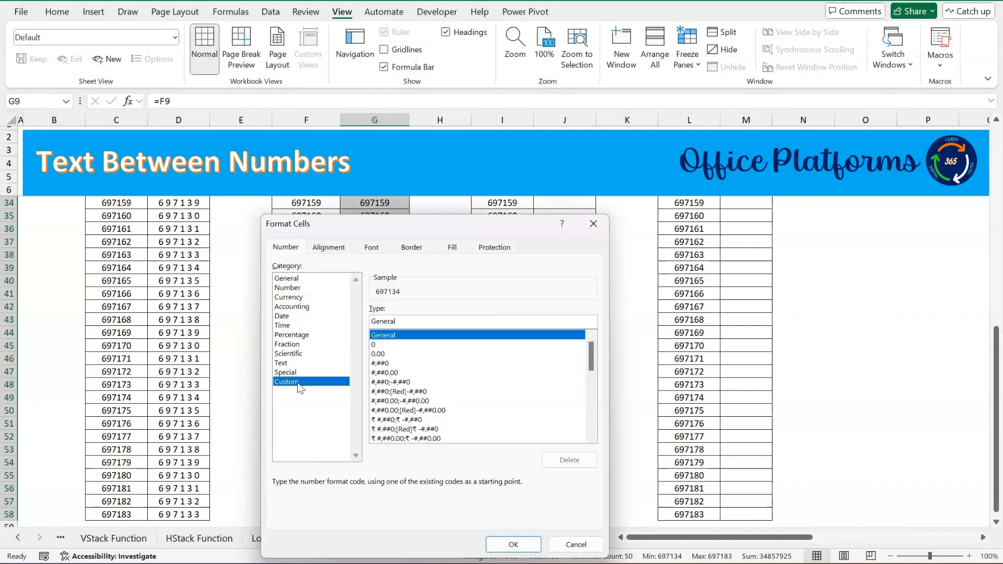
# Replace the General format code with 0 0 0 0 0 0 and apply it to G9:G58.
pyautogui.click(413, 323)
pyautogui.press('BackSpace')
pyautogui.press('BackSpace')
pyautogui.press('BackSpace')
pyautogui.press('BackSpace')
pyautogui.press('BackSpace')
pyautogui.press('BackSpace')
pyautogui.press('BackSpace')
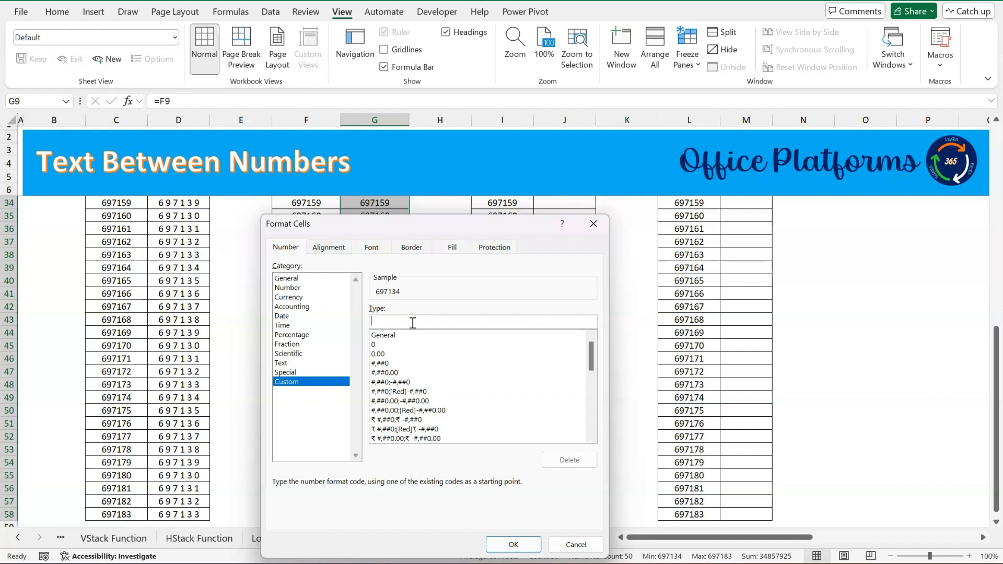
pyautogui.write('0 0 0 0 0 0')
pyautogui.click(513, 545)
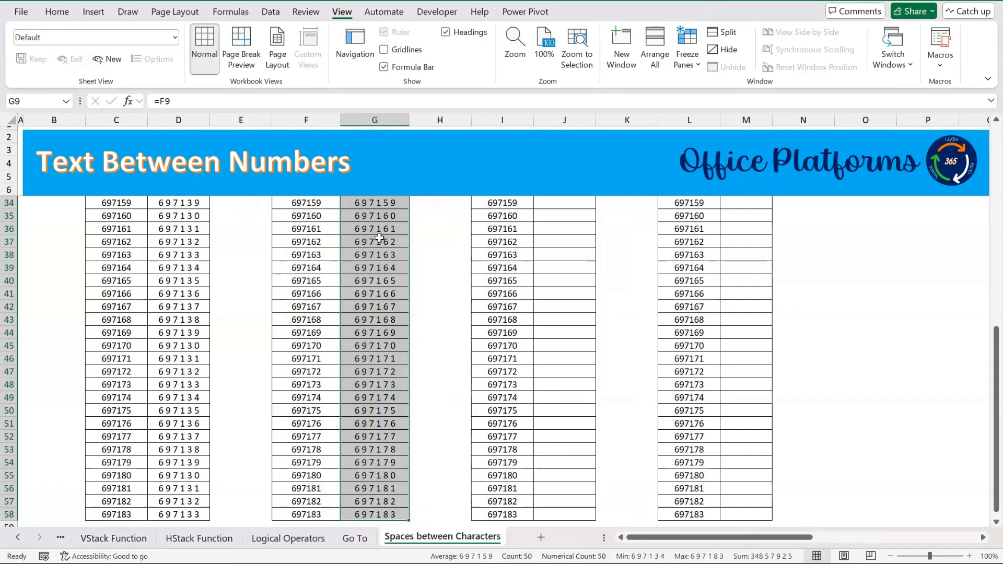
# Copy the custom-formatted numbers in G9:G58.
pyautogui.click(379, 239)
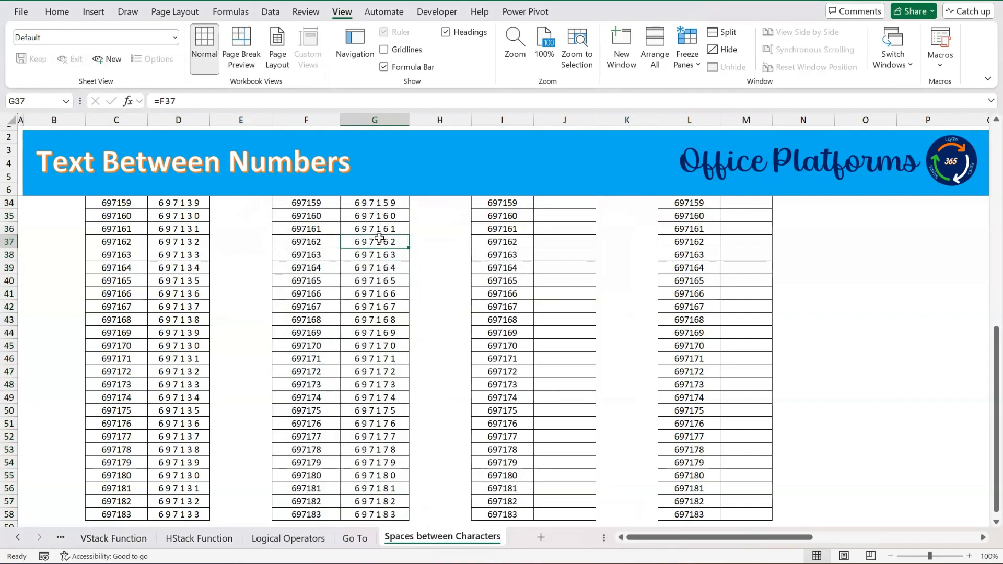
pyautogui.hotkey('ctrl', 'Up')
pyautogui.press('Down')
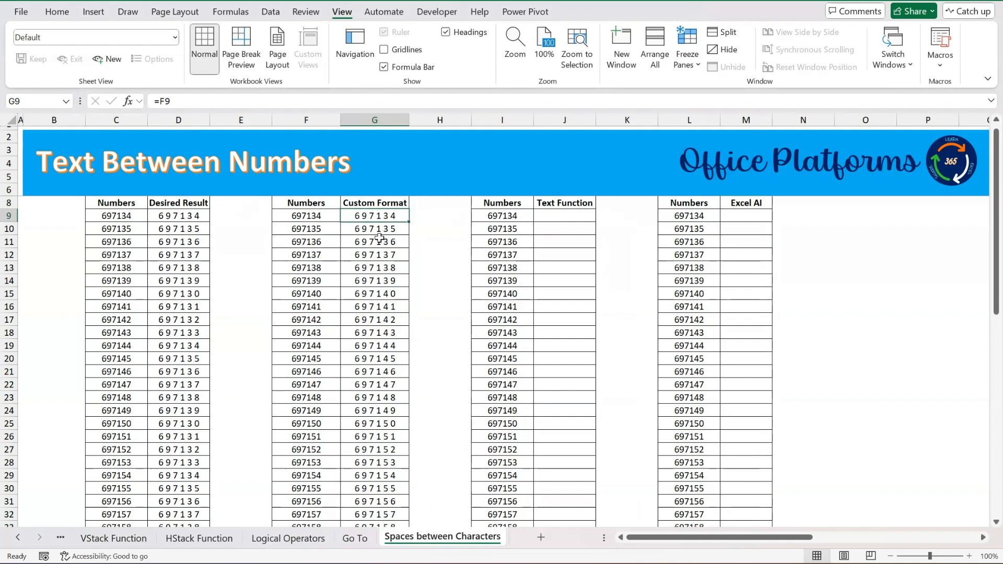
pyautogui.hotkey('ctrl', 'shift', 'Down')
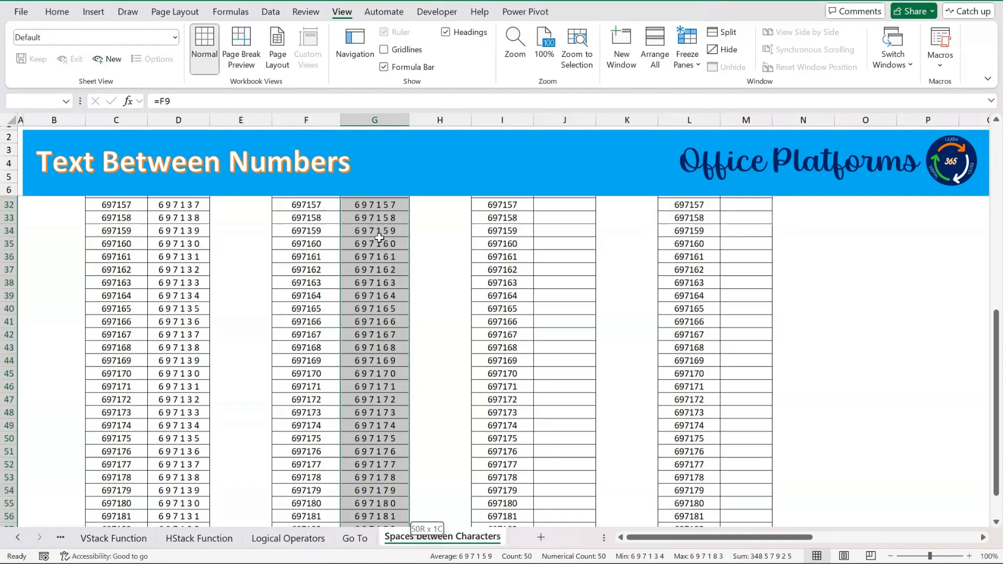
pyautogui.hotkey('ctrl', 'c')
pyautogui.scroll(8, 380, 238)
pyautogui.scroll(1, 380, 239)
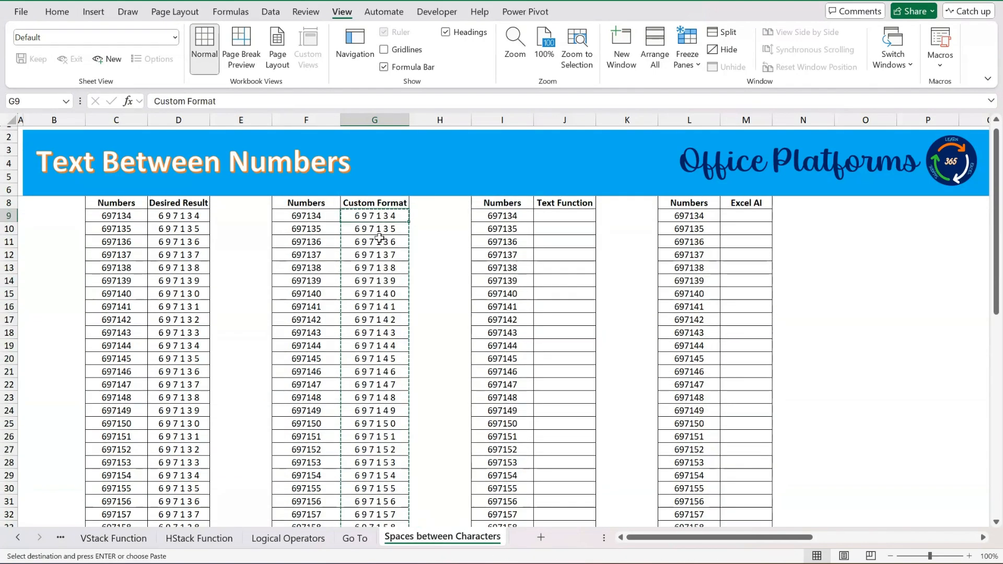
# Paste the copied numbers as values only, starting at O9, and check the content of O9.
pyautogui.press('Right')
pyautogui.press('Right')
pyautogui.press('Right')
pyautogui.press('Right')
pyautogui.press('Right')
pyautogui.press('Right')
pyautogui.press('Right')
pyautogui.press('Right')
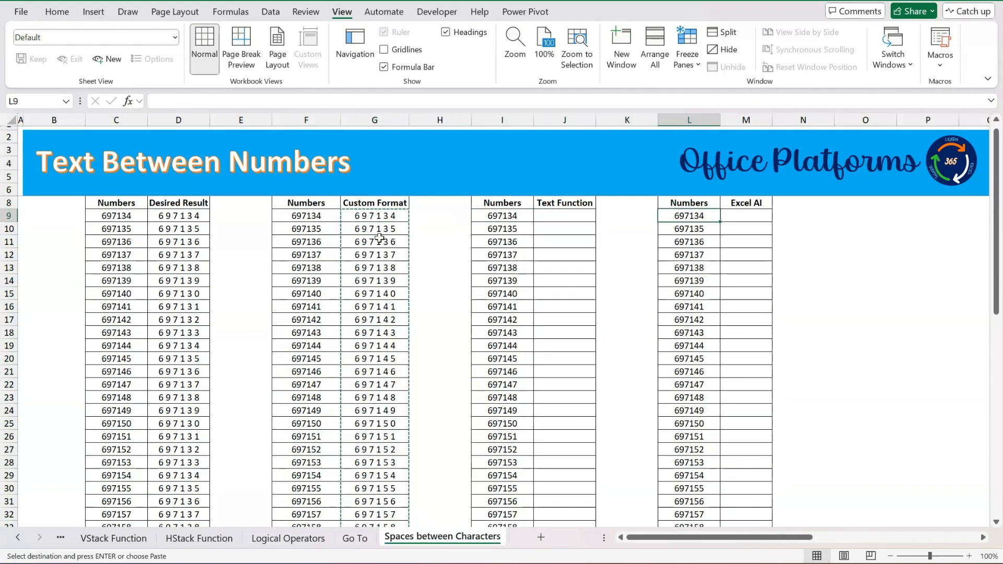
pyautogui.rightClick(869, 215)
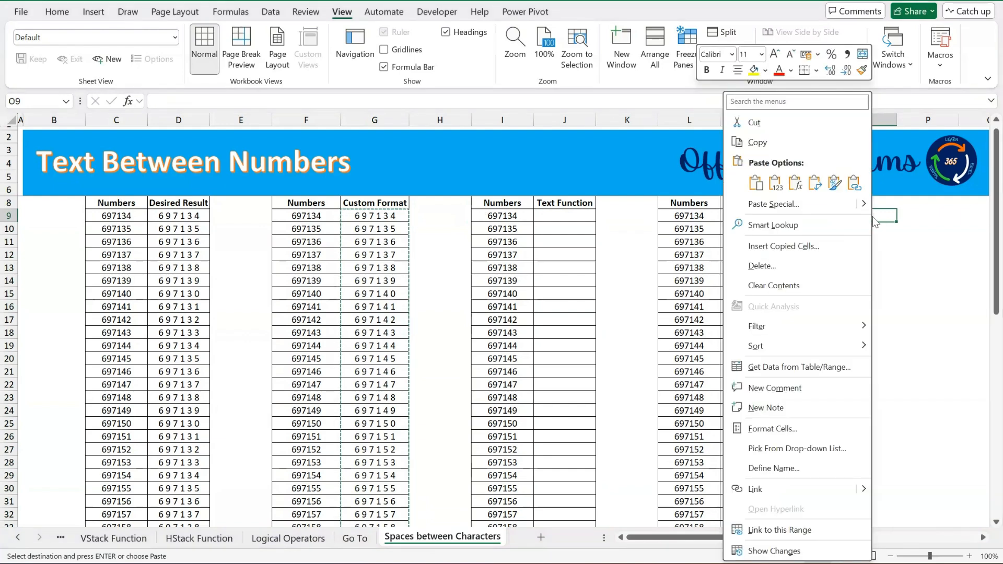
pyautogui.click(777, 204)
pyautogui.click(659, 179)
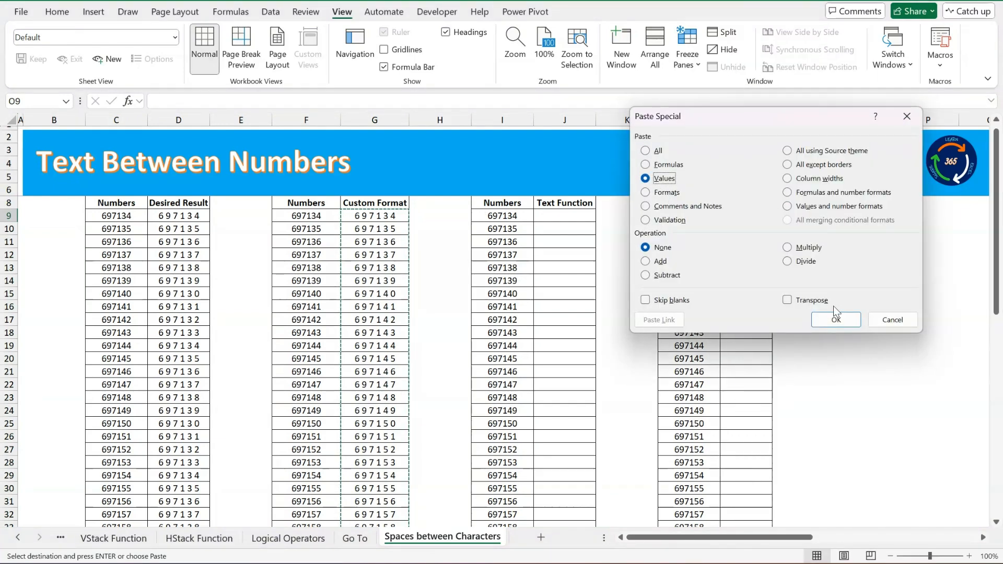
pyautogui.click(842, 318)
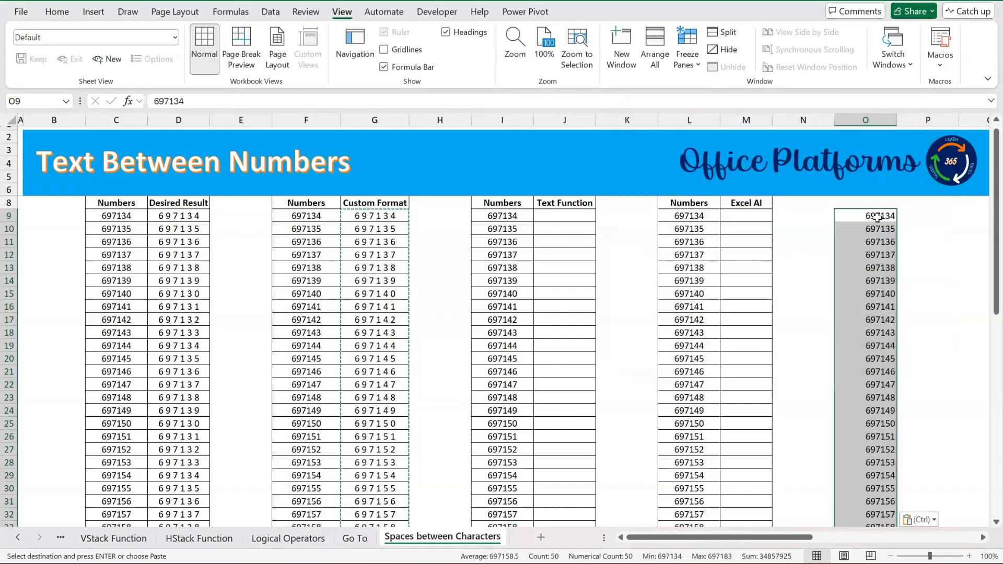
pyautogui.click(878, 216)
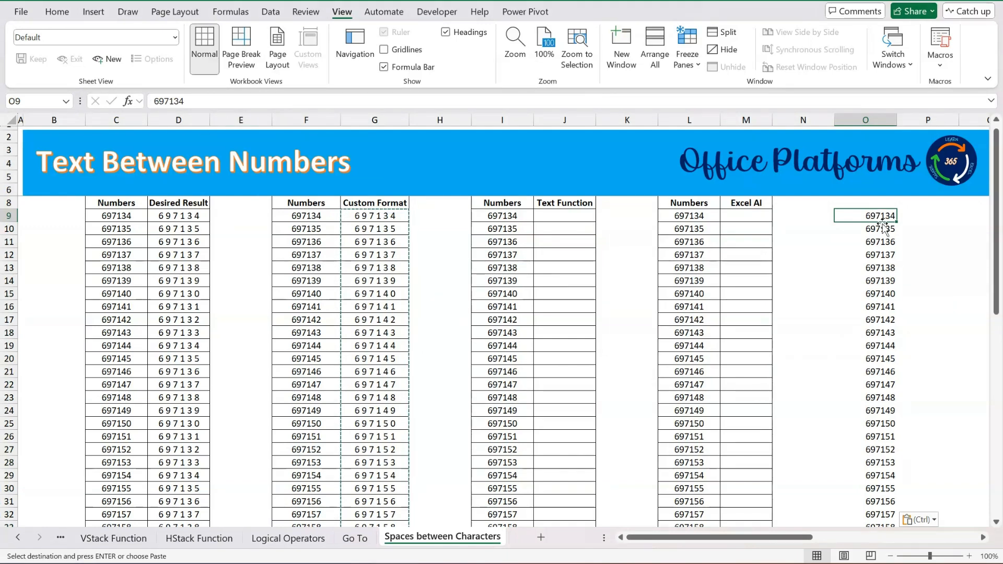
# Clear the pasted test values from column O, from O9 down to O58.
pyautogui.hotkey('ctrl', 'shift', 'Down')
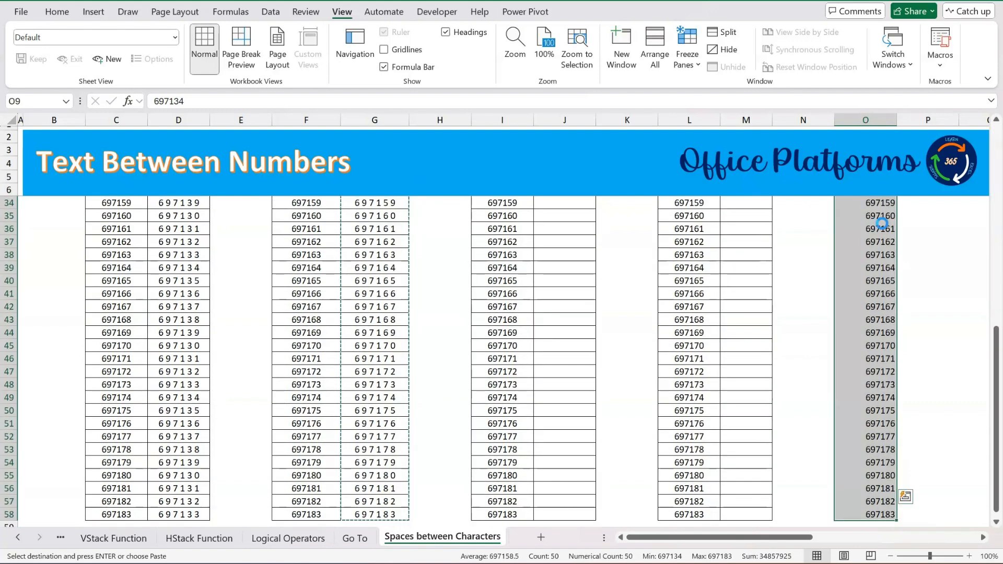
pyautogui.press('Delete')
pyautogui.press('Up')
pyautogui.press('Up')
pyautogui.press('Up')
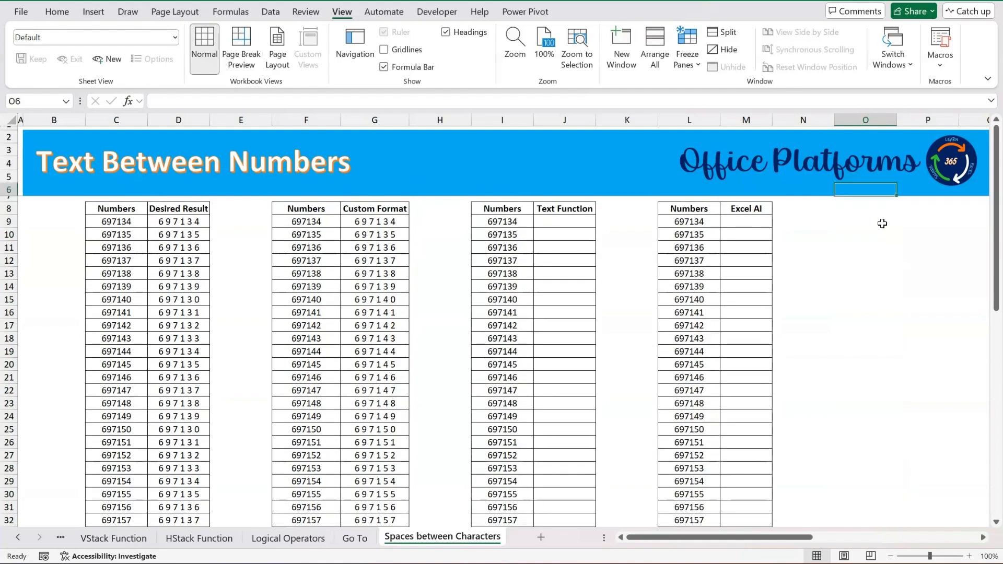
# Enter the formula =TEXT(I9,"0 0 0 0 0 0") in J9 of the Text Function column.
pyautogui.click(569, 221)
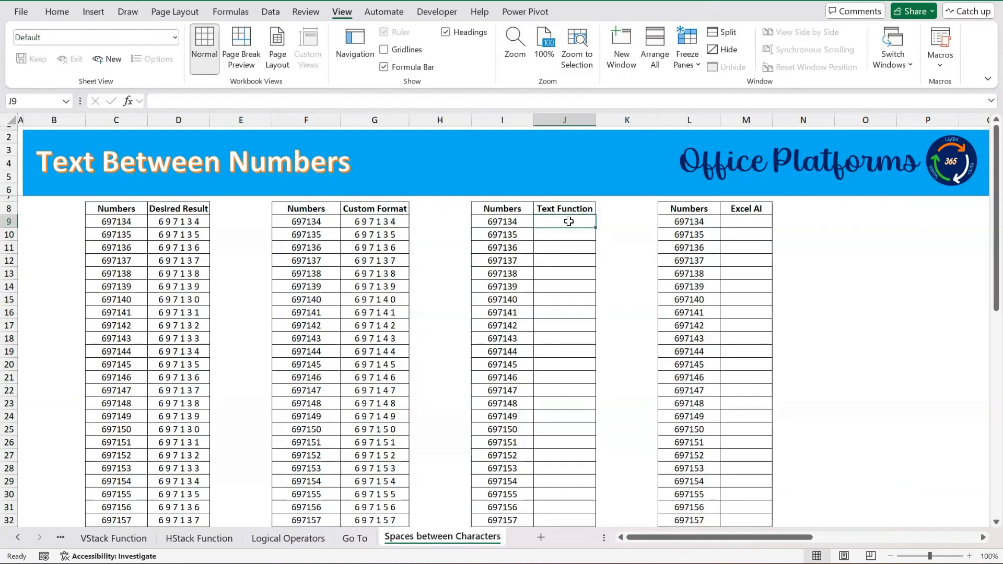
pyautogui.write('=')
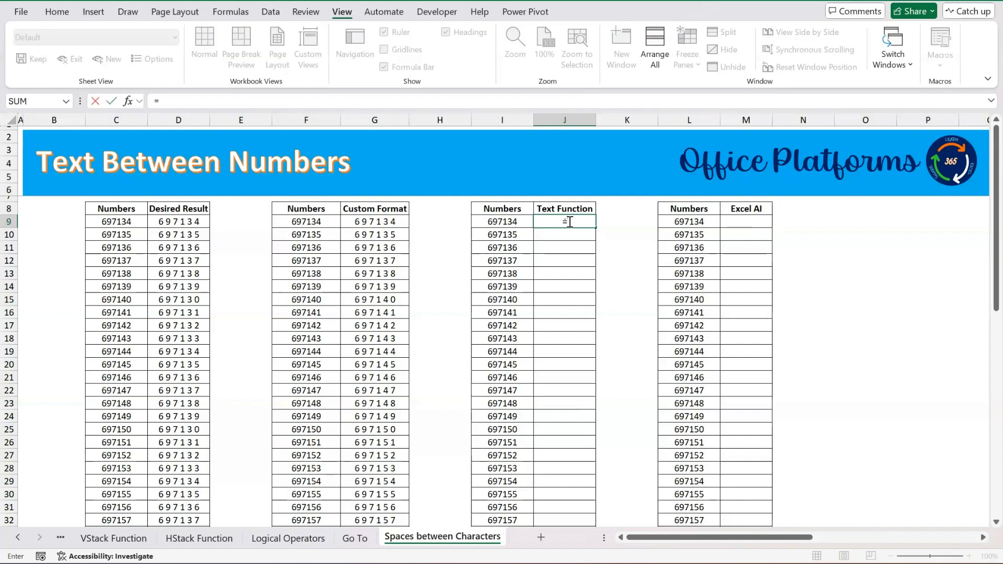
pyautogui.write('text')
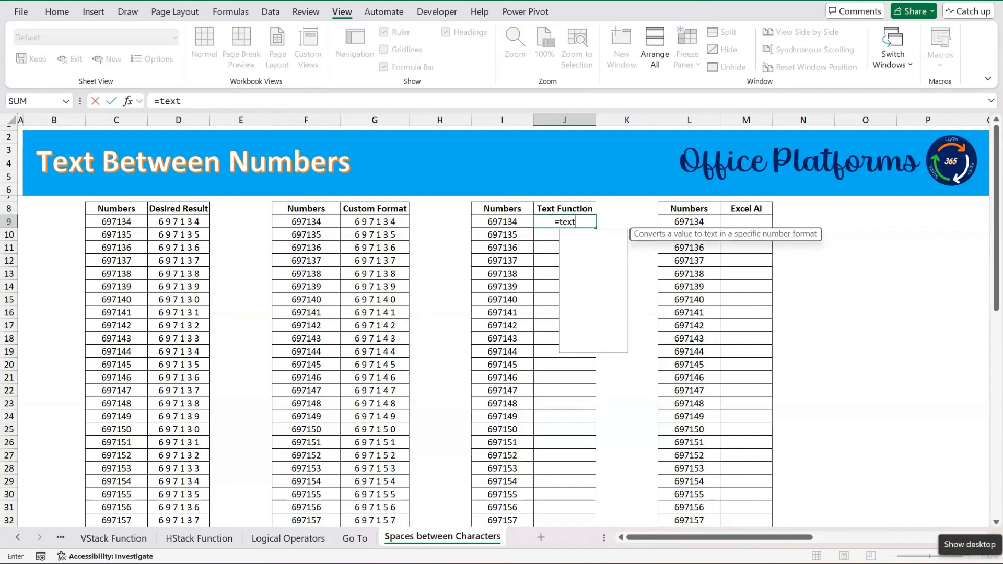
pyautogui.press('Tab')
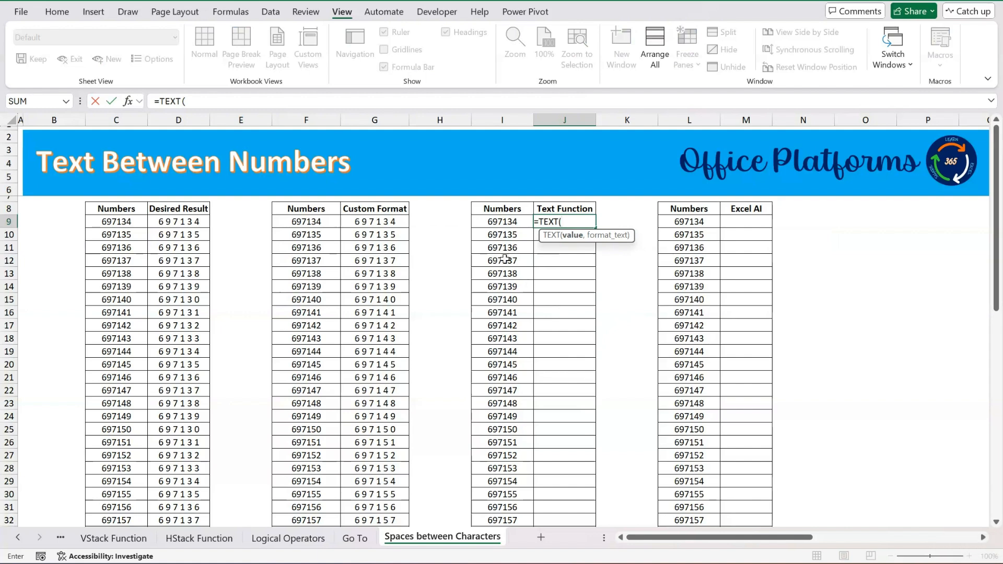
pyautogui.click(506, 222)
pyautogui.write(',"')
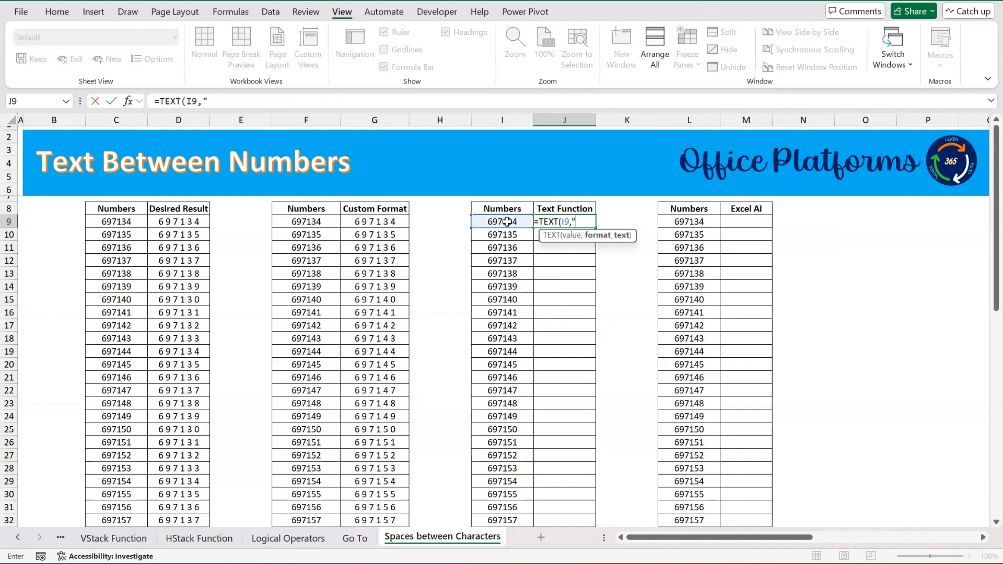
pyautogui.write('0 0 0 0')
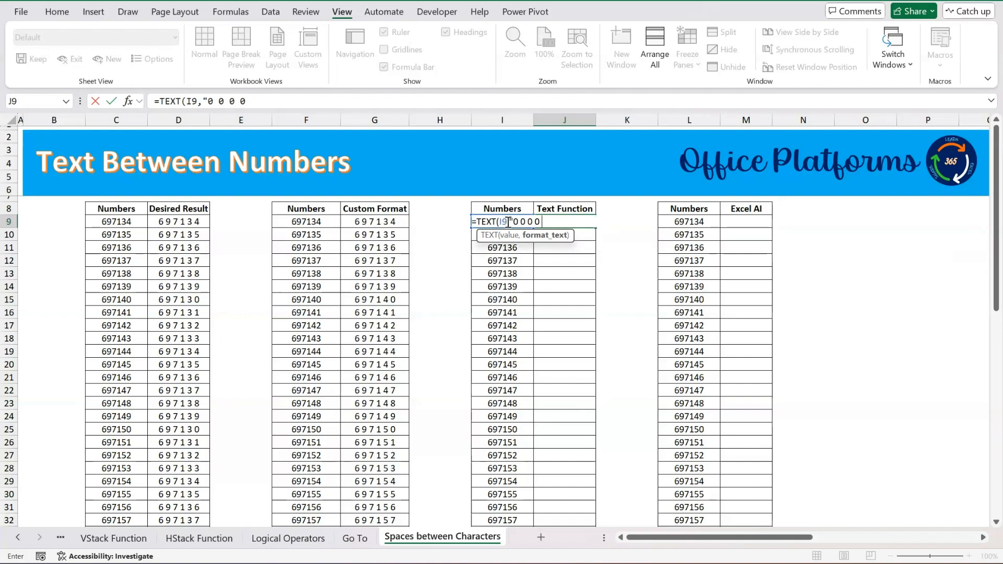
pyautogui.write(' 0')
pyautogui.write('0")')
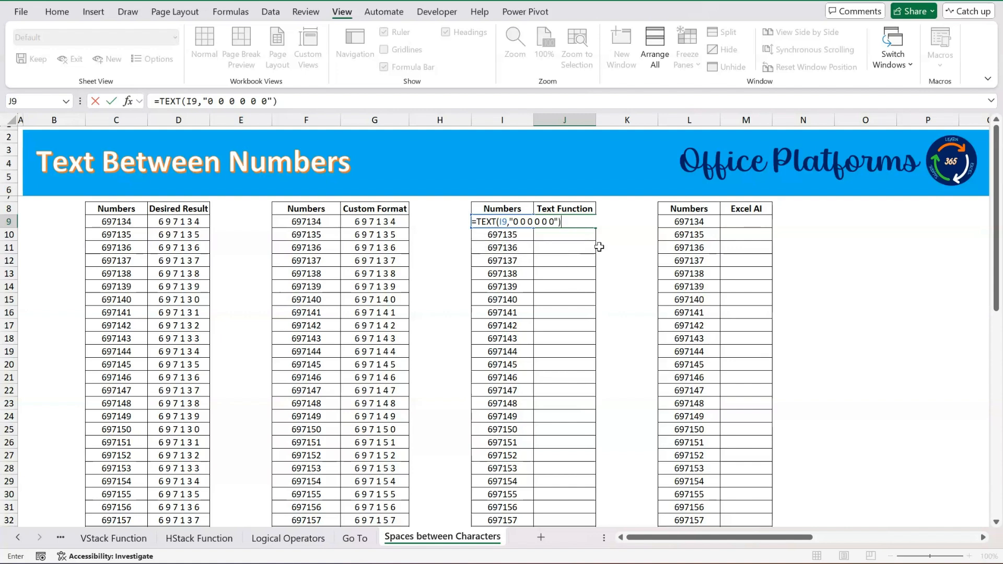
pyautogui.press('Return')
# Fill the TEXT formula from J9 down to J58, the last row of the numbers list.
pyautogui.press('Up')
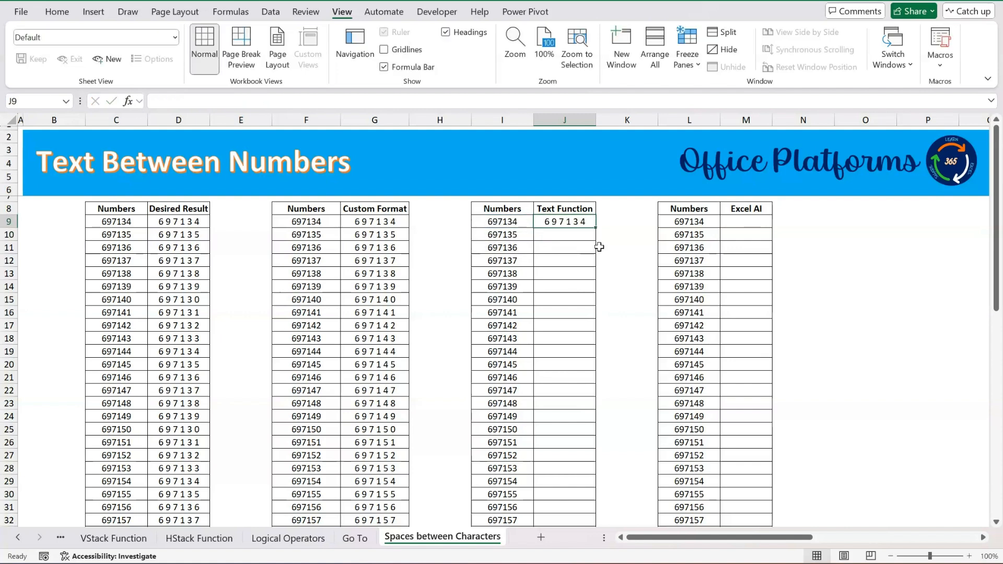
pyautogui.press('Left')
pyautogui.hotkey('ctrl', 'Down')
pyautogui.press('Right')
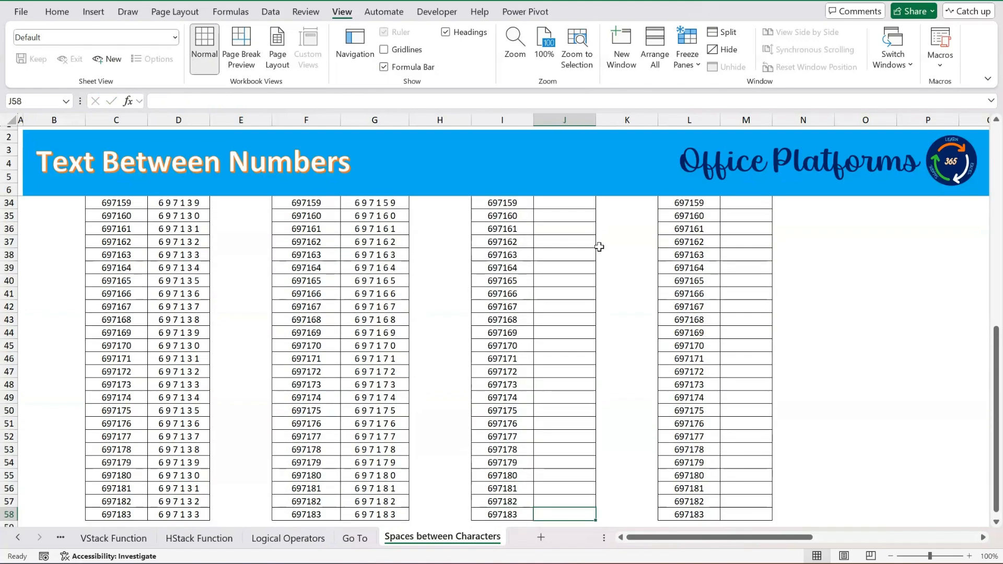
pyautogui.hotkey('ctrl', 'shift', 'Up')
pyautogui.hotkey('ctrl', 'd')
pyautogui.hotkey('ctrl', 'Down')
pyautogui.hotkey('ctrl', 'Up')
pyautogui.hotkey('ctrl', 'Up')
pyautogui.press('Down')
pyautogui.press('Down')
pyautogui.press('Down')
pyautogui.press('Down')
pyautogui.press('Down')
pyautogui.press('Down')
pyautogui.press('Down')
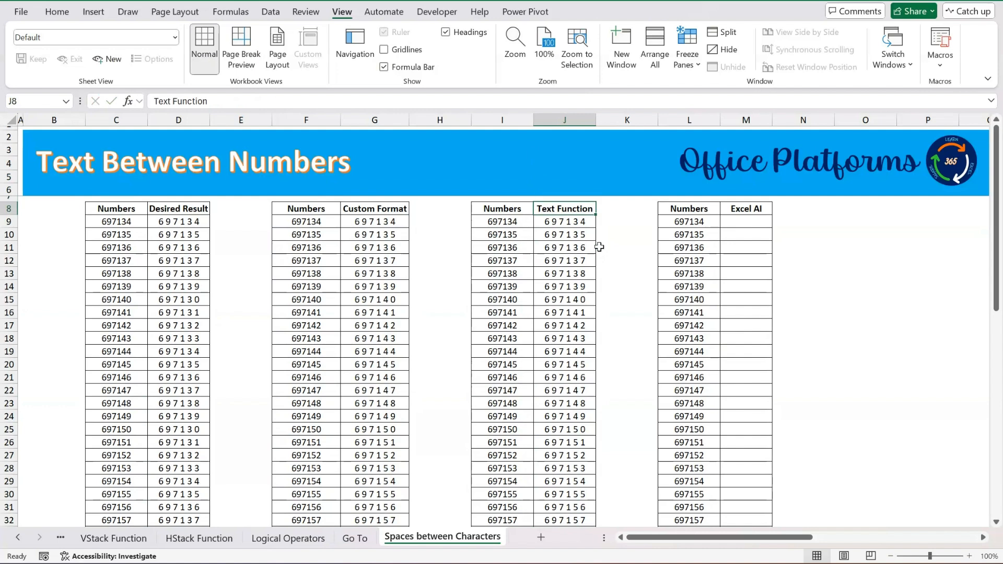
# Copy the TEXT function results in J9:J58.
pyautogui.click(562, 221)
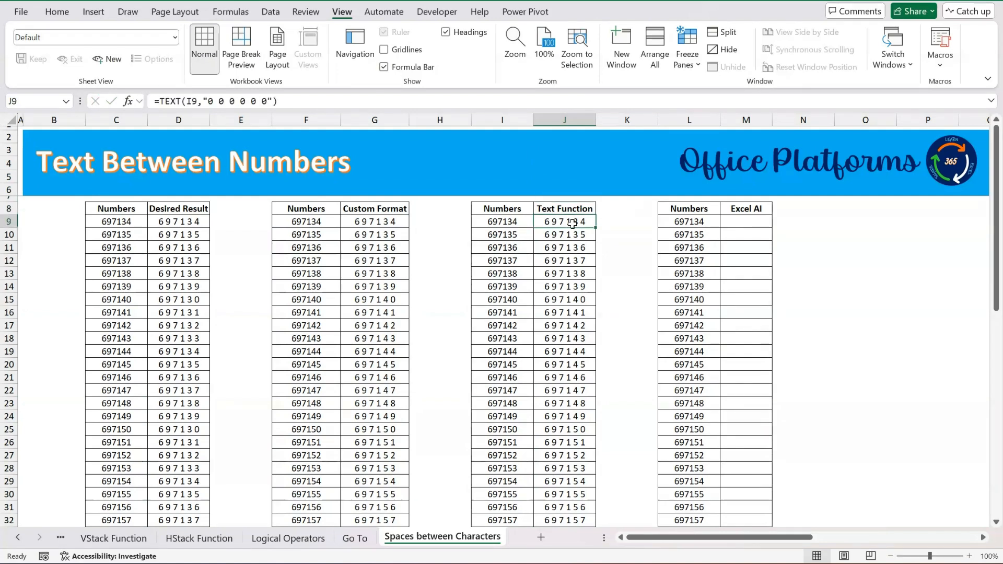
pyautogui.hotkey('ctrl', 'shift', 'Down')
pyautogui.hotkey('ctrl', 'c')
# Paste the copied TEXT results as values only, starting at O9, and check the content of O9.
pyautogui.hotkey('ctrl', 'Up')
pyautogui.press('Right')
pyautogui.press('Right')
pyautogui.press('Right')
pyautogui.press('Right')
pyautogui.press('Right')
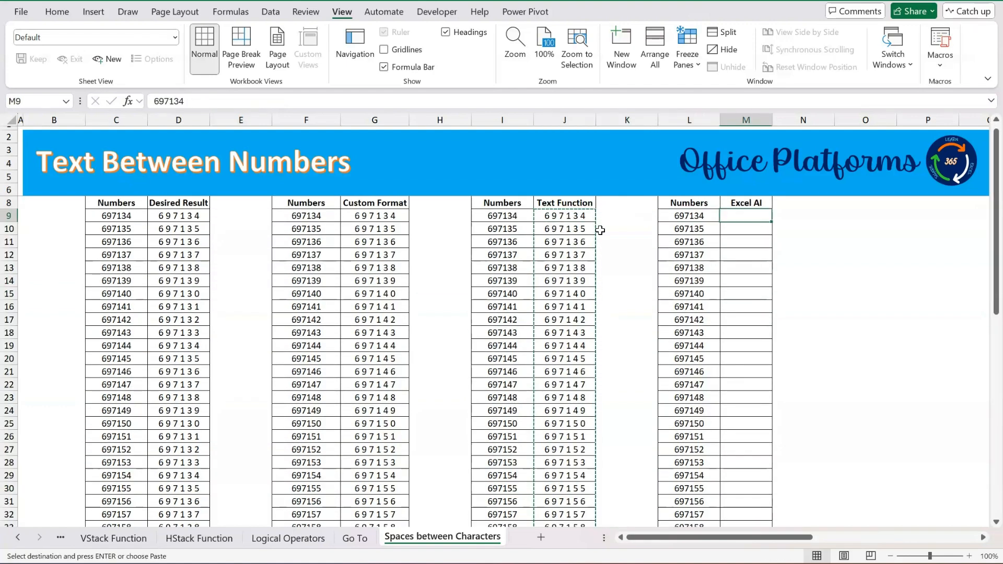
pyautogui.press('Right')
pyautogui.press('Left')
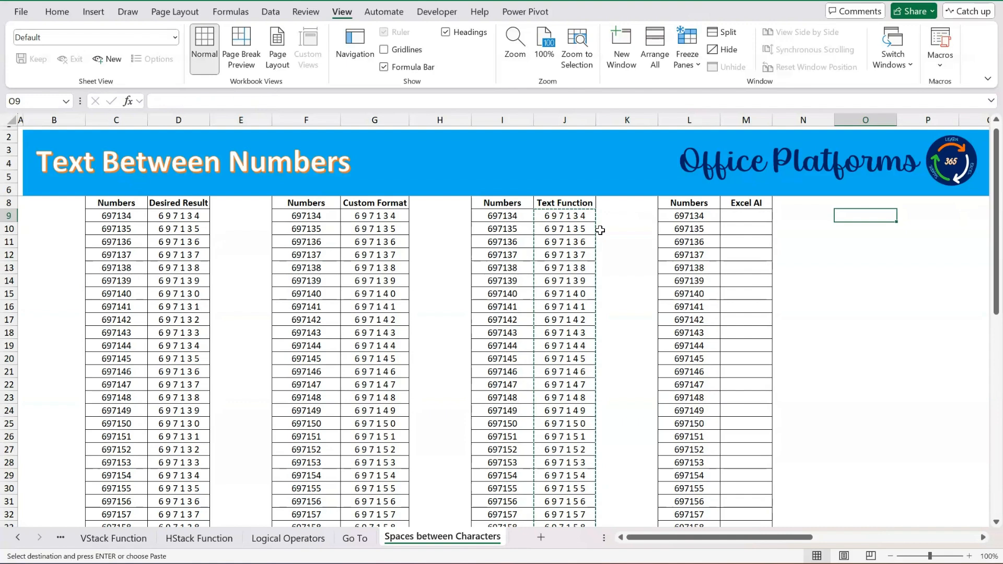
pyautogui.rightClick(864, 215)
pyautogui.click(792, 205)
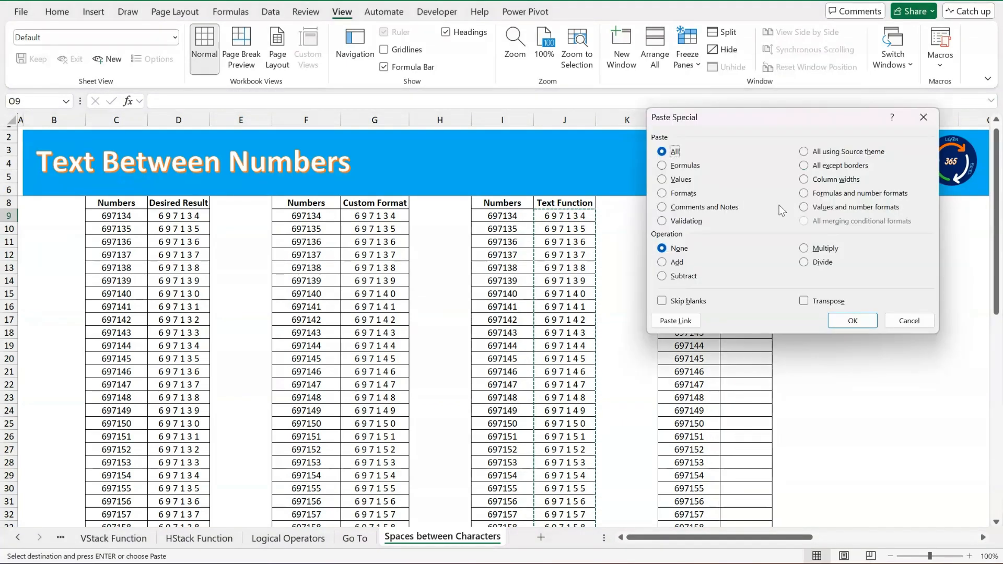
pyautogui.click(680, 180)
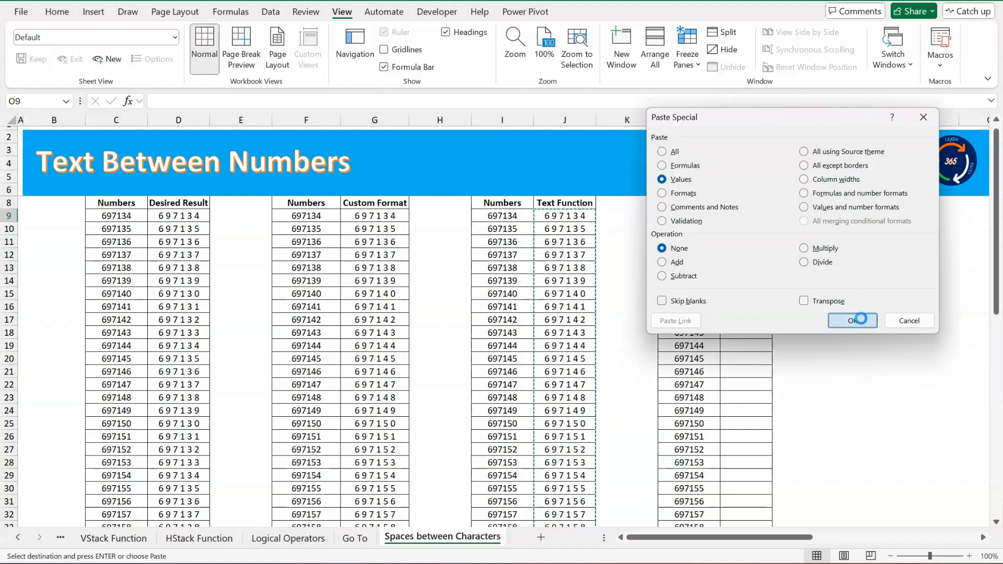
pyautogui.click(852, 320)
pyautogui.click(868, 217)
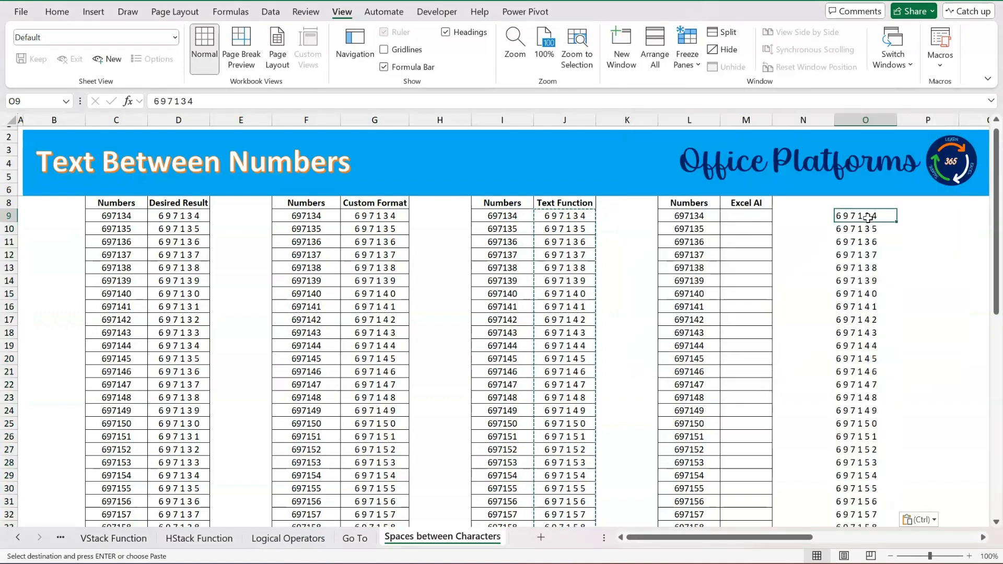
# Delete the pasted TEXT values from O9:O58 and return to O9.
pyautogui.hotkey('ctrl', 'shift', 'Down')
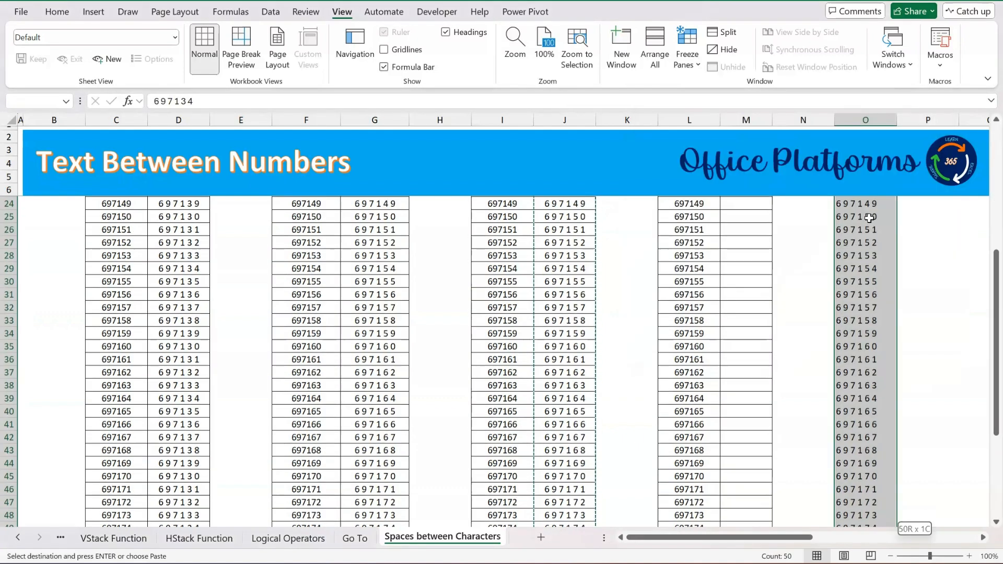
pyautogui.press('Delete')
pyautogui.press('Up')
pyautogui.press('Up')
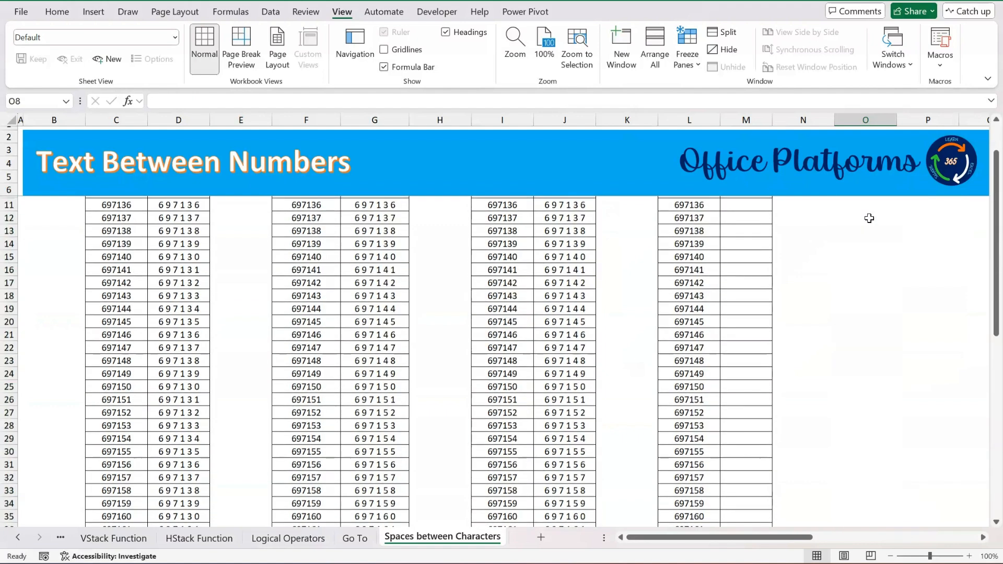
pyautogui.press('Down')
pyautogui.press('Down')
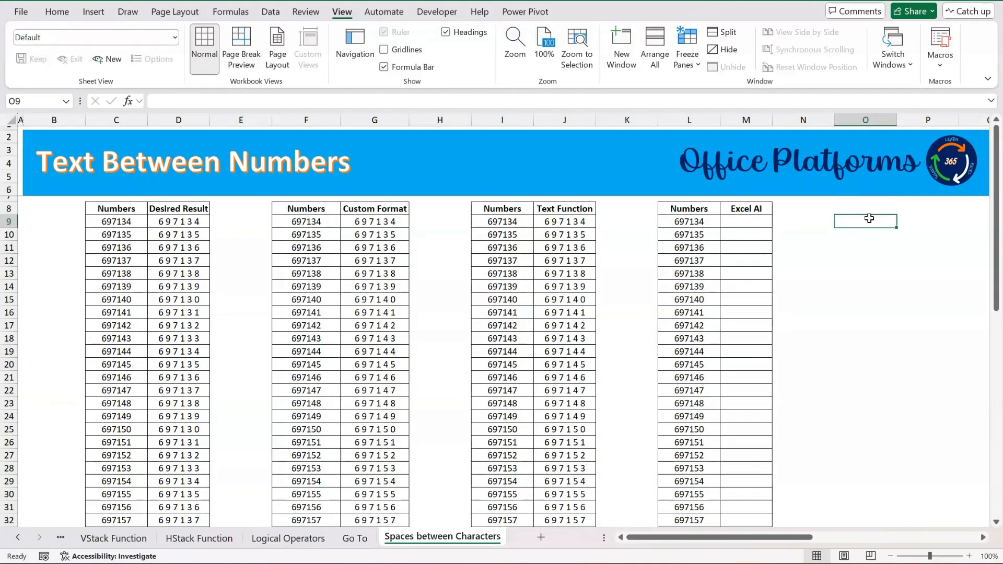
# Enter 6 9 7 1 3 4 in M9 as the first spaced example in the Excel AI column.
pyautogui.press('Left')
pyautogui.press('Left')
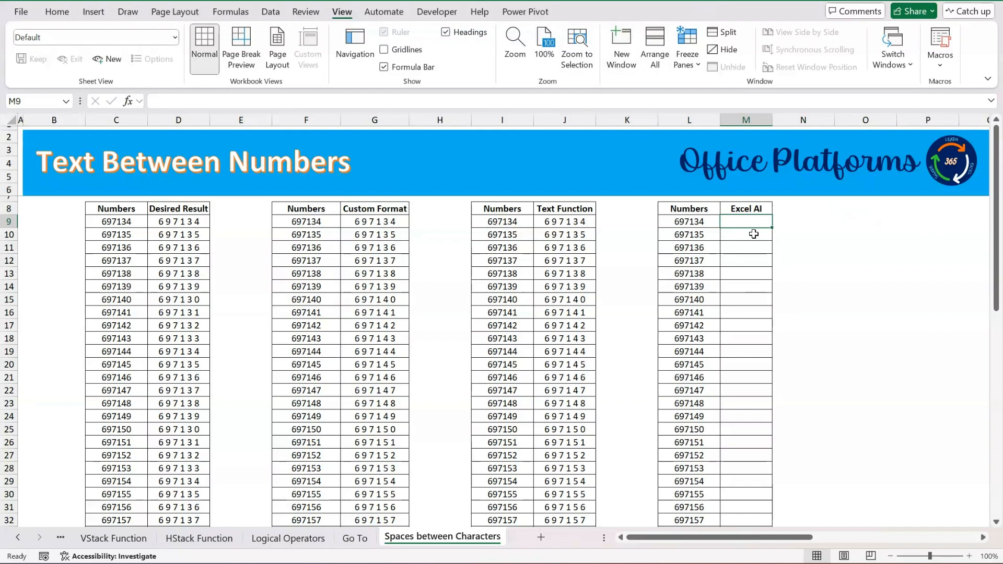
pyautogui.write('6')
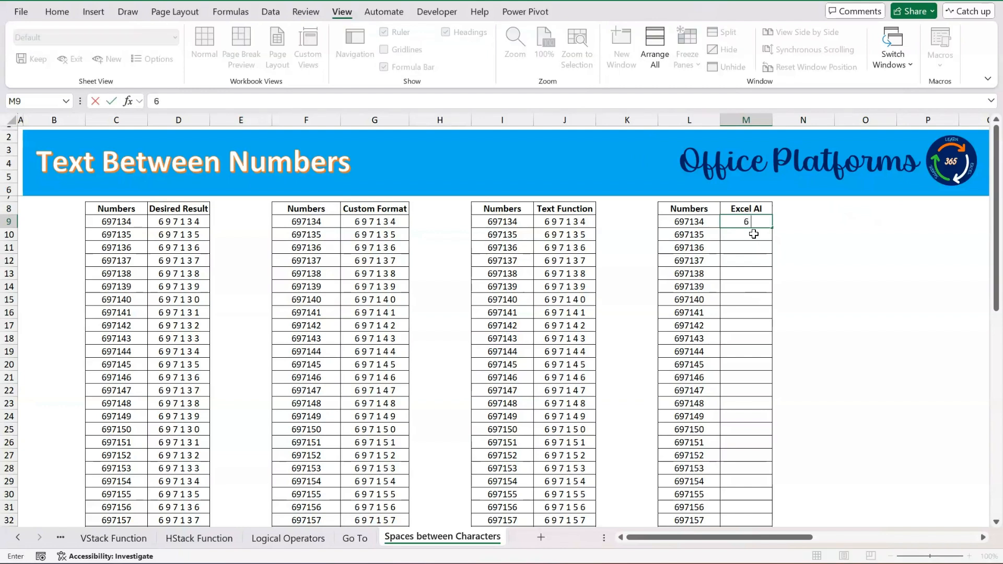
pyautogui.write(' 9 7 1 3 4')
pyautogui.press('Return')
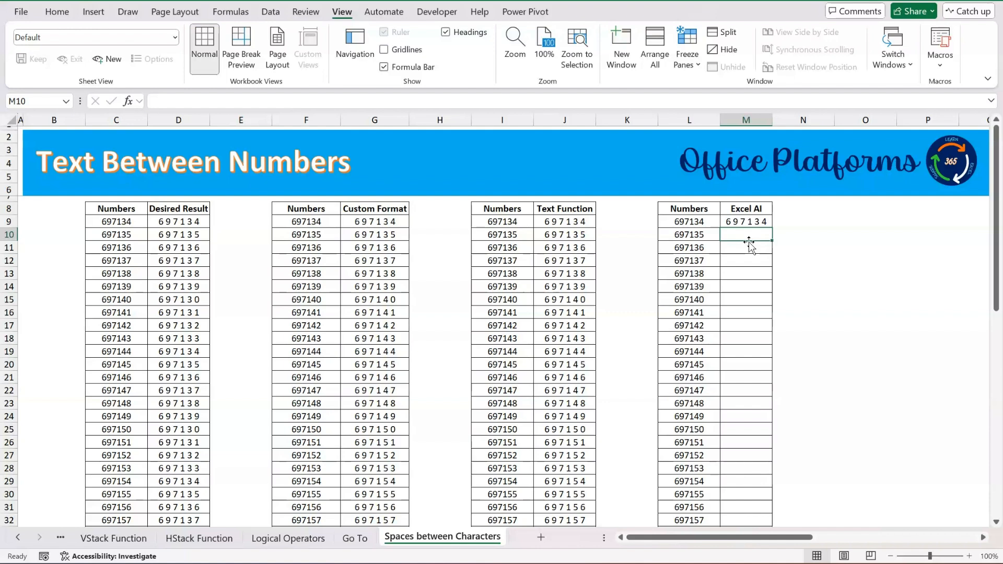
# Enter 6 9 7 1 3 5 in M10 as the second spaced example.
pyautogui.click(705, 239)
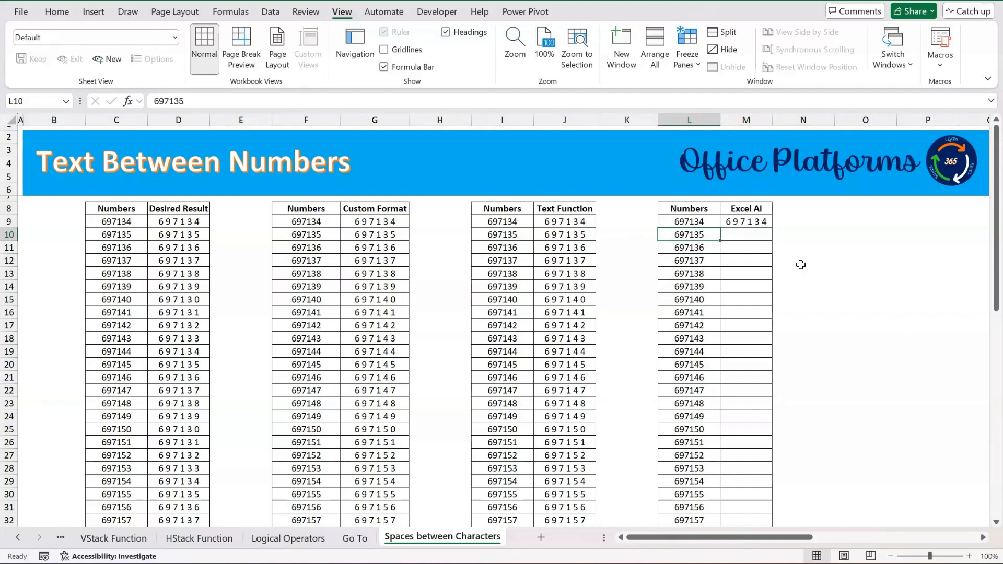
pyautogui.click(759, 236)
pyautogui.write('6')
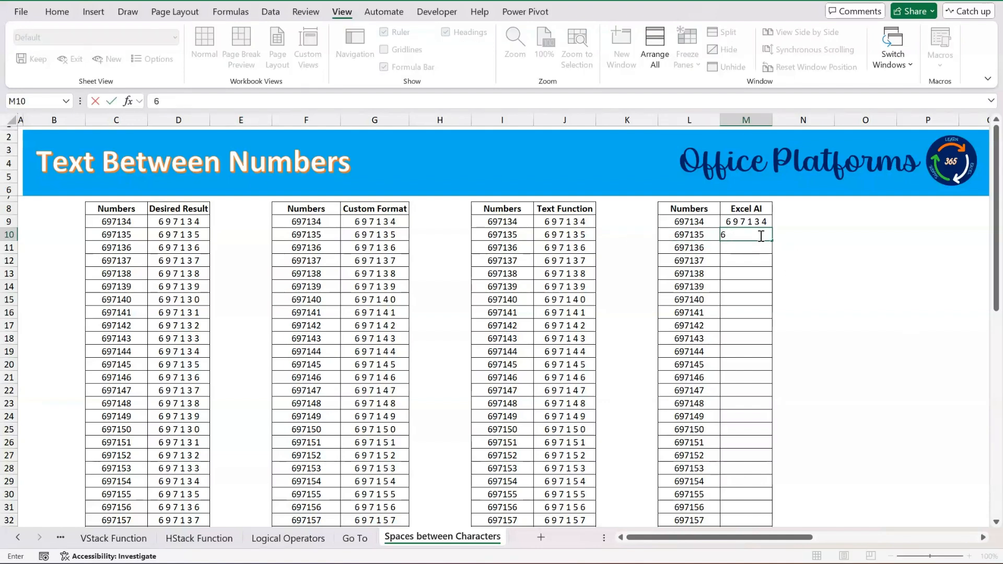
pyautogui.write(' 9 7 1 3 5')
pyautogui.press('Return')
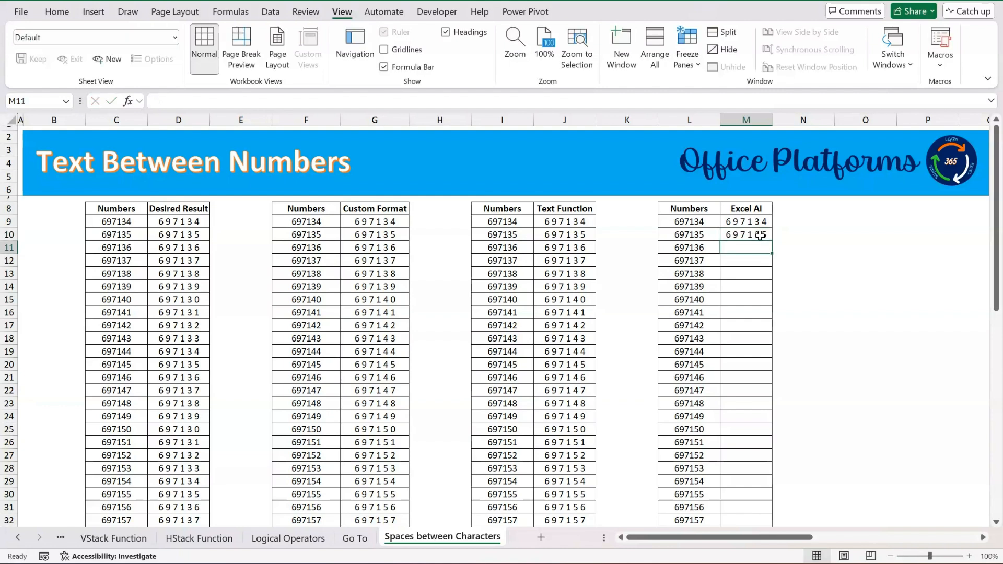
# Begin the spaced number 6 9 7 1 3 6 in M11 and accept the Flash Fill suggestion down to M58.
pyautogui.click(754, 222)
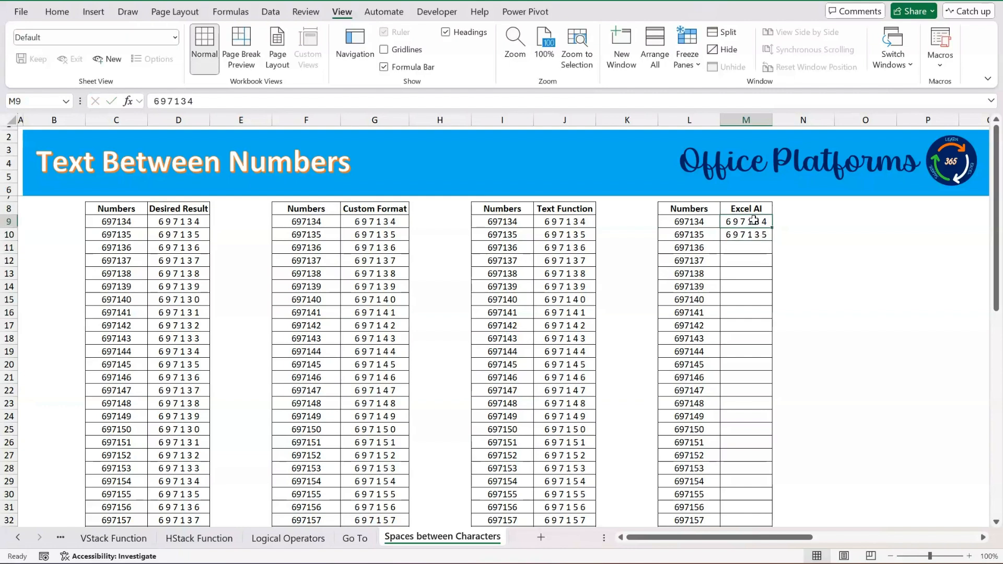
pyautogui.click(745, 248)
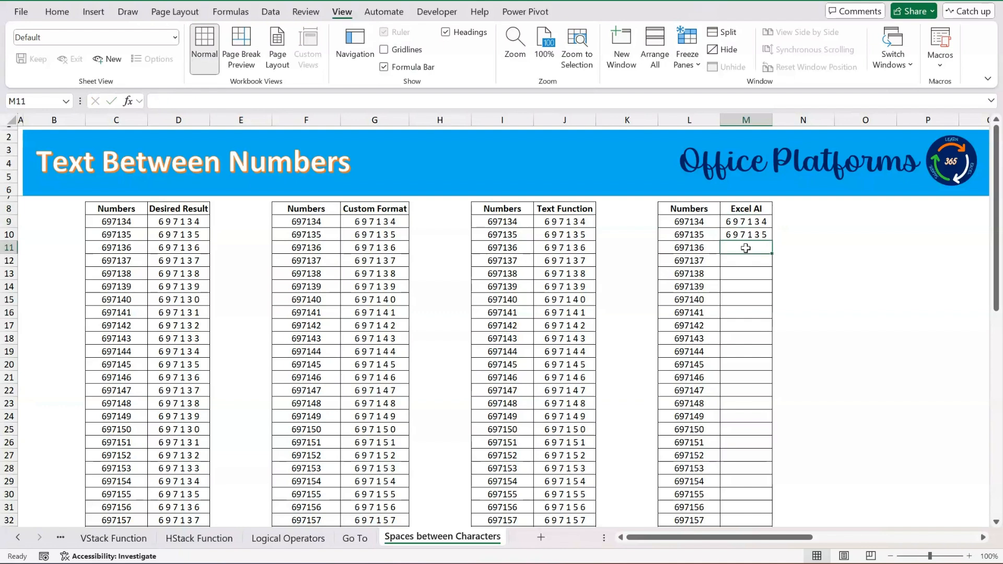
pyautogui.write('6 9 7 1 3 6')
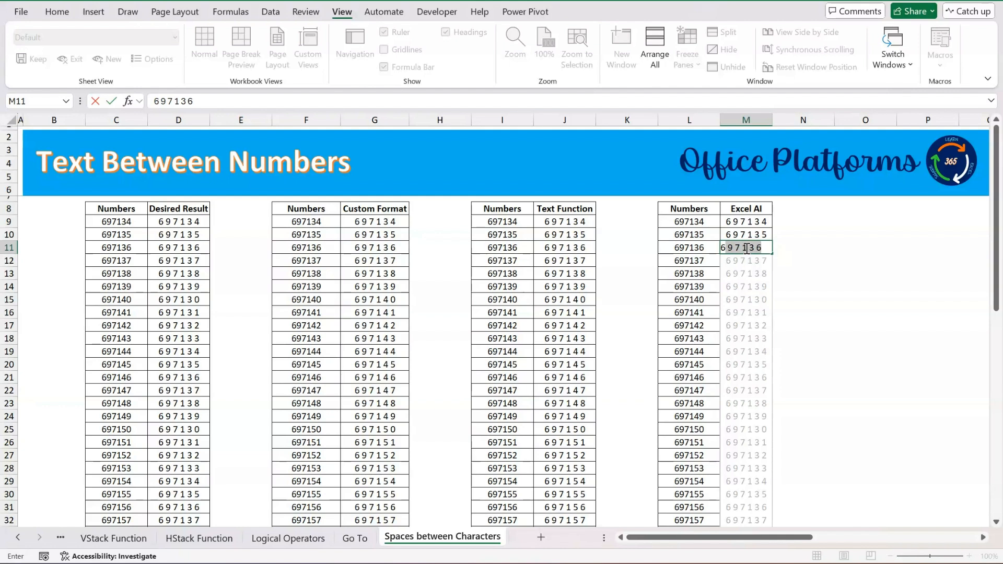
pyautogui.press('Return')
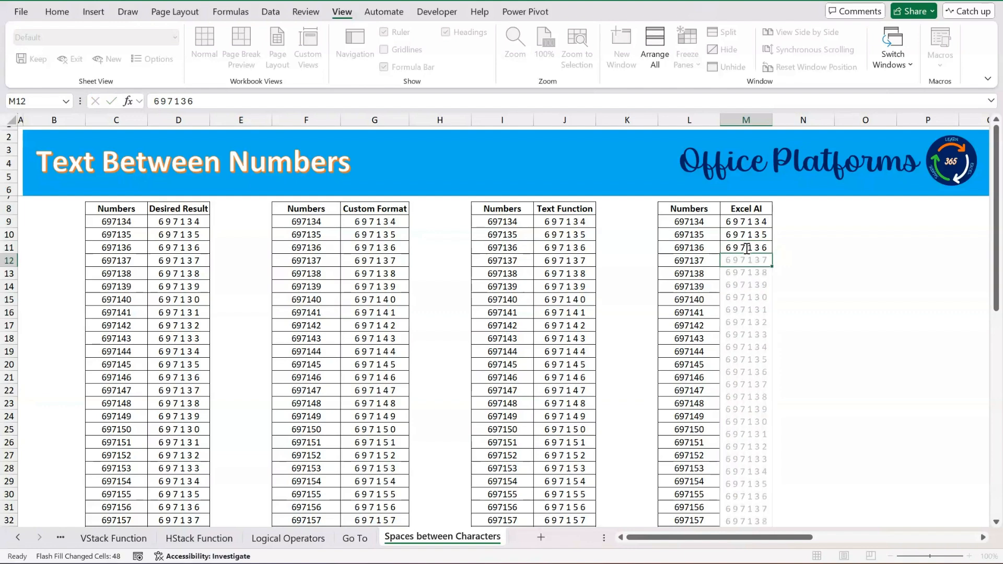
# Copy the Flash Fill results in M9:M58.
pyautogui.hotkey('ctrl', 'Up')
pyautogui.press('Down')
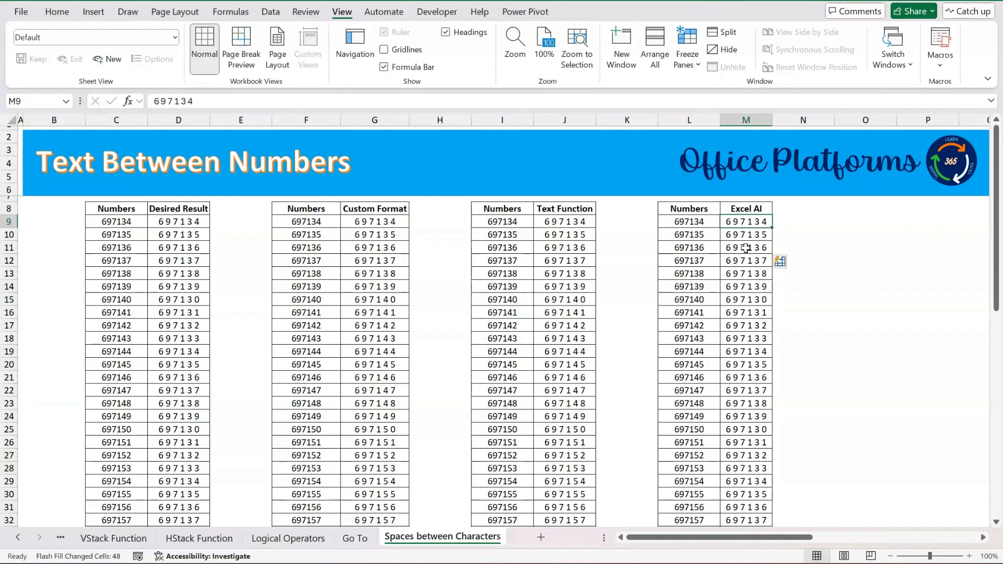
pyautogui.hotkey('ctrl', 'shift', 'Down')
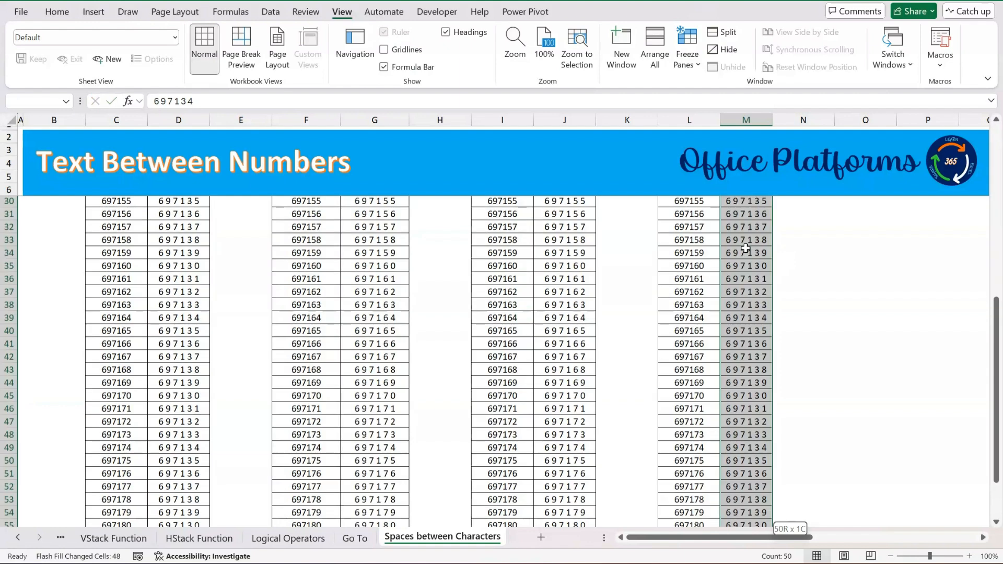
pyautogui.hotkey('ctrl', 'c')
# Paste the copied Flash Fill results as values only, starting at O9, and check the content of O9.
pyautogui.hotkey('ctrl', 'Up')
pyautogui.press('Down')
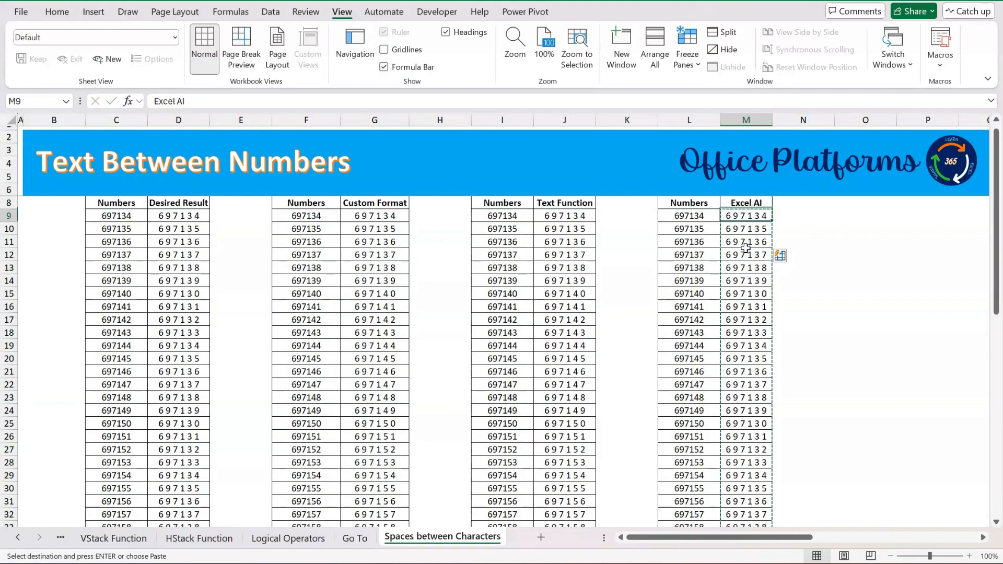
pyautogui.press('Right')
pyautogui.press('Right')
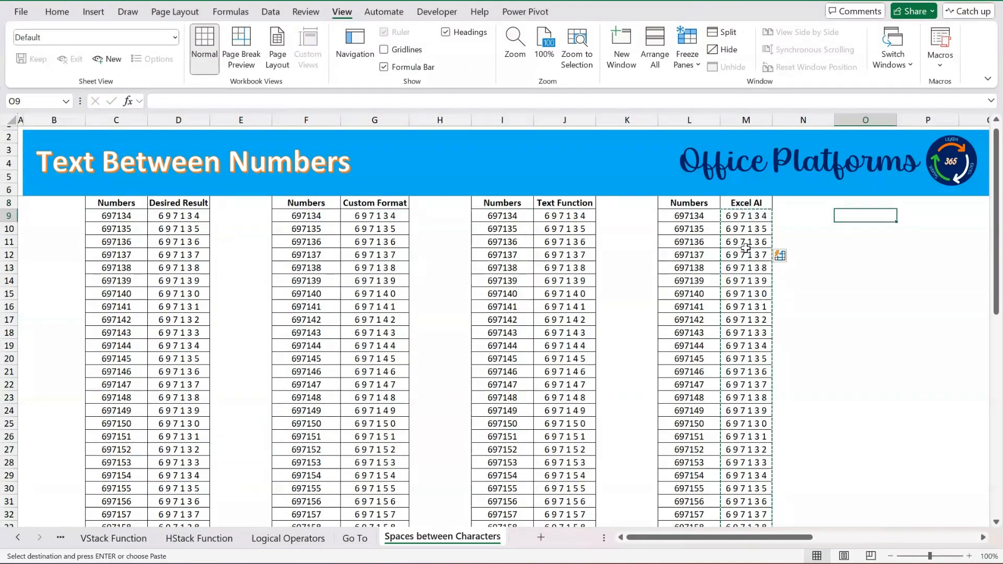
pyautogui.rightClick(746, 249)
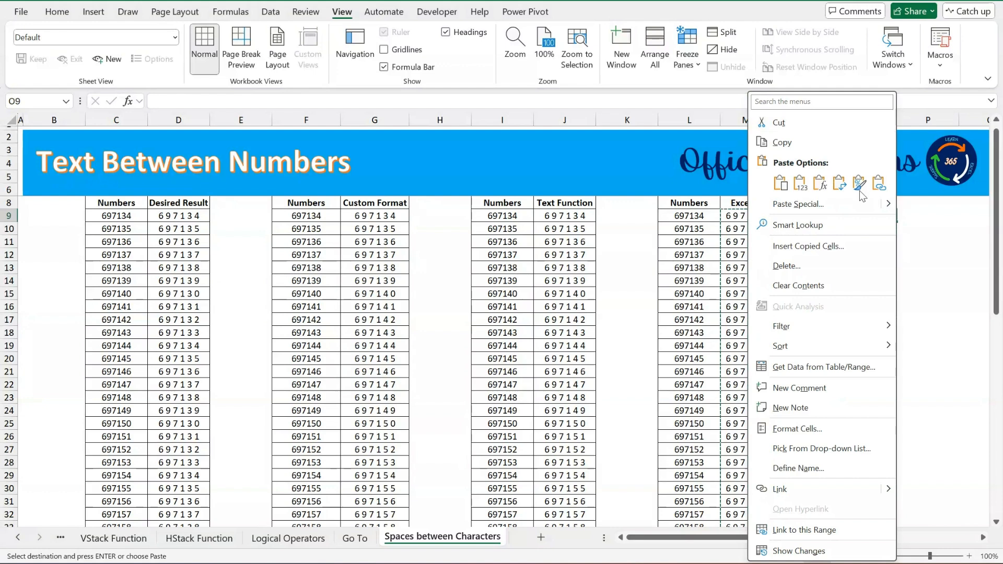
pyautogui.click(828, 203)
pyautogui.click(700, 173)
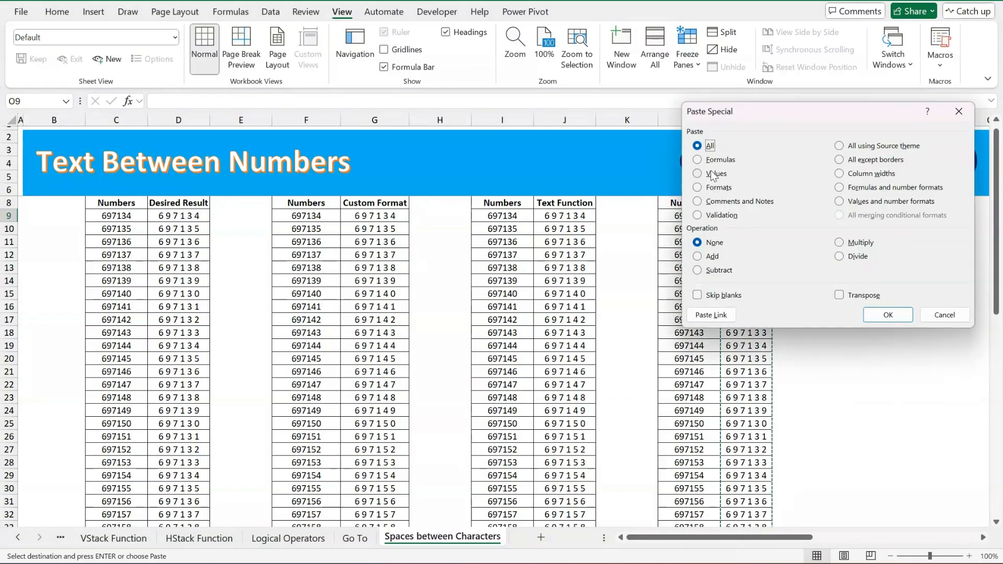
pyautogui.click(889, 314)
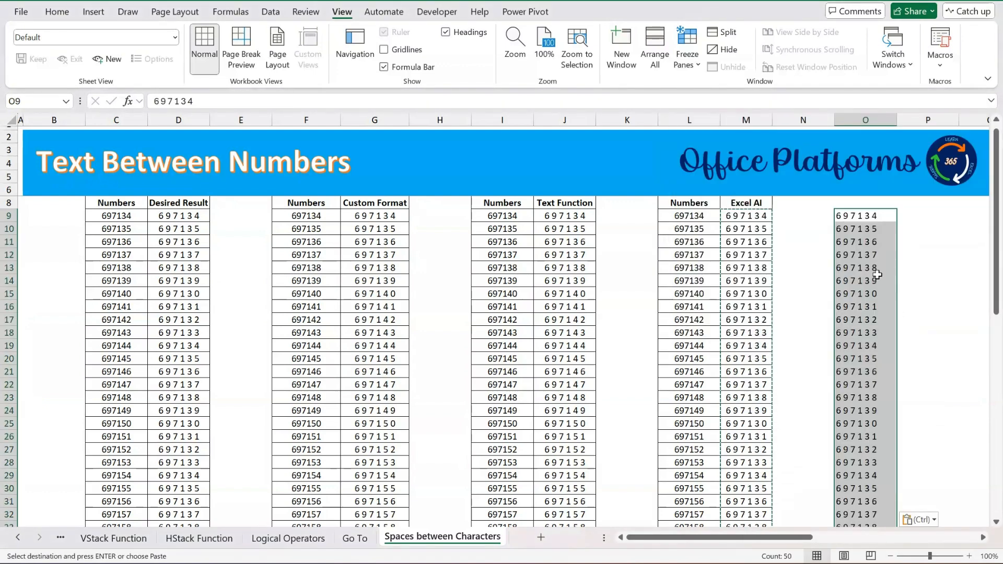
pyautogui.click(861, 215)
pyautogui.press('Escape')
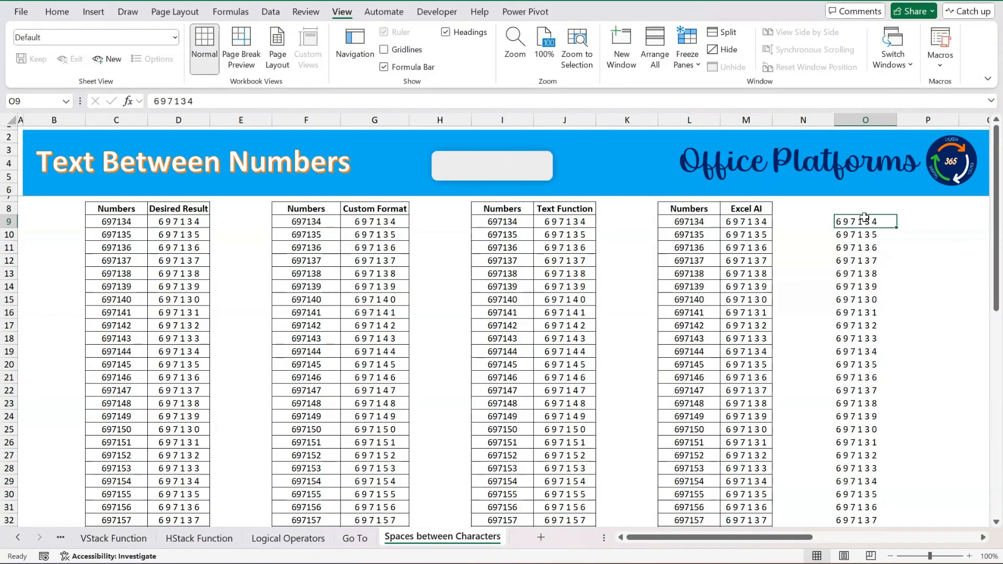